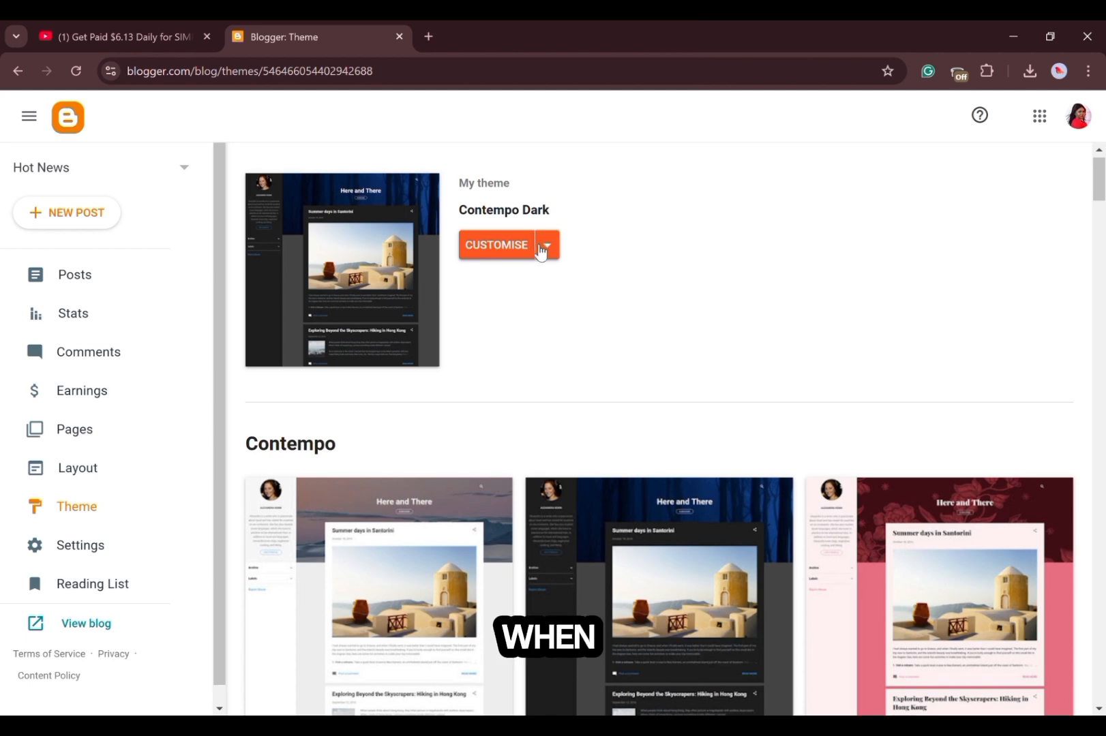
left_click(549, 247)
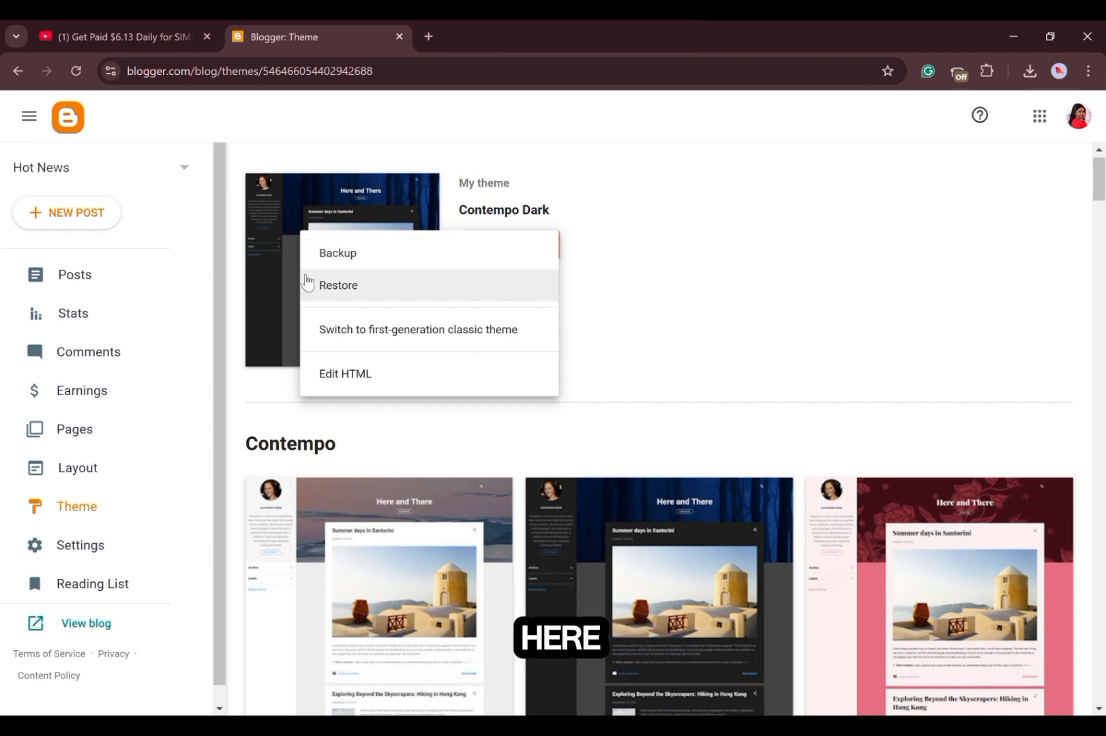
left_click(655, 254)
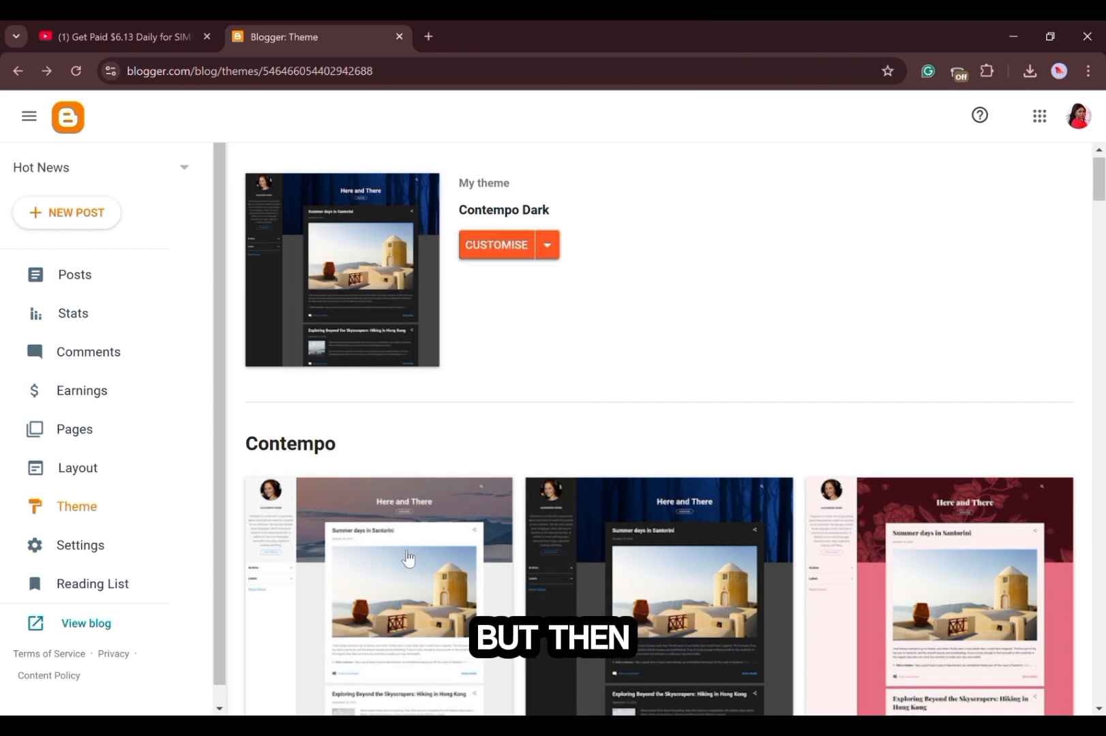
Preview the Contempo Light theme on the Hot News blog and leave the preview.
left_click(411, 595)
scroll(468, 556, "down", 5)
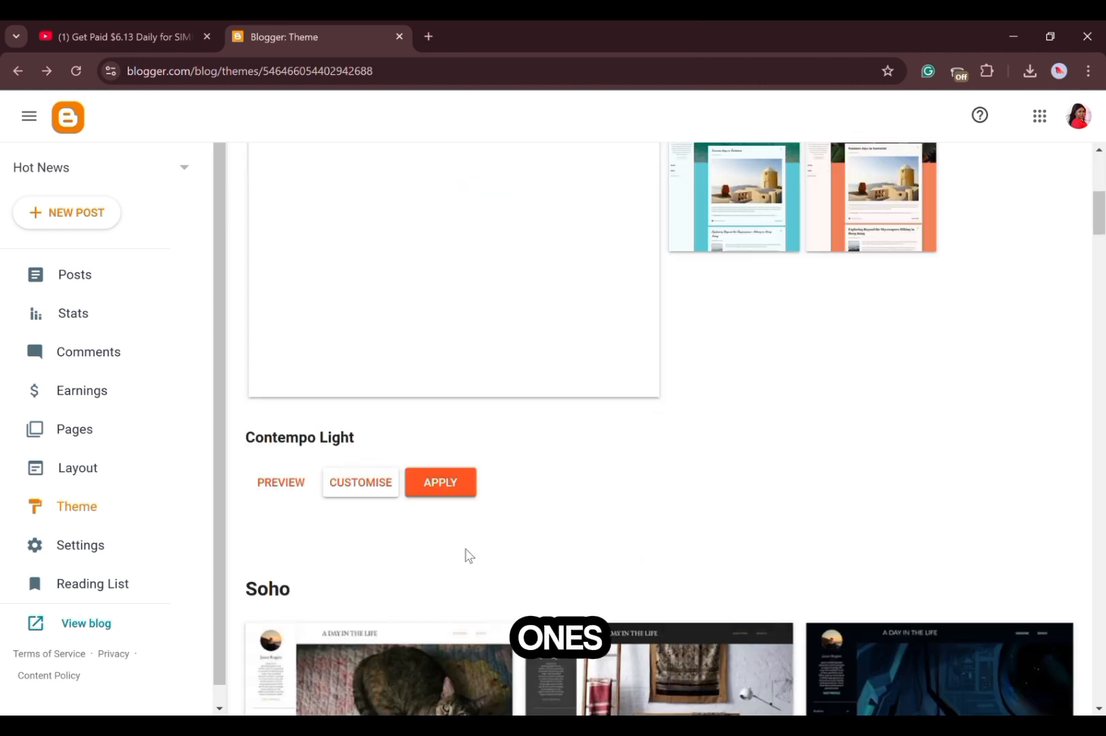
scroll(468, 556, "up", 5)
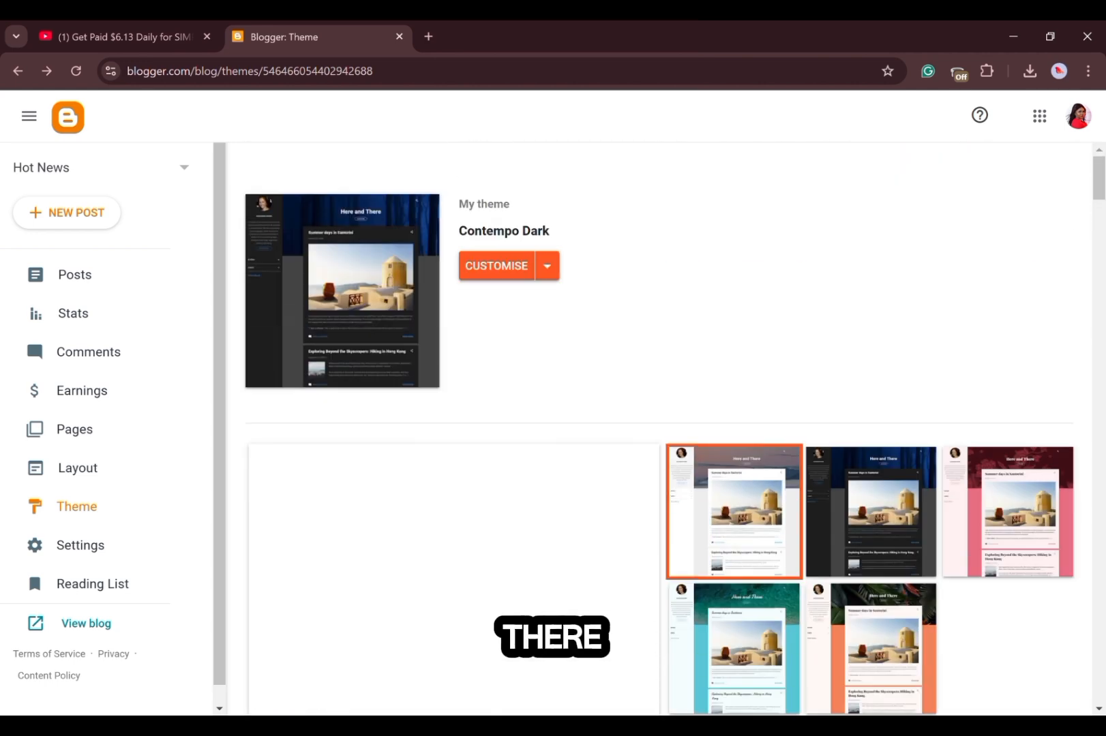
scroll(675, 436, "down", 1)
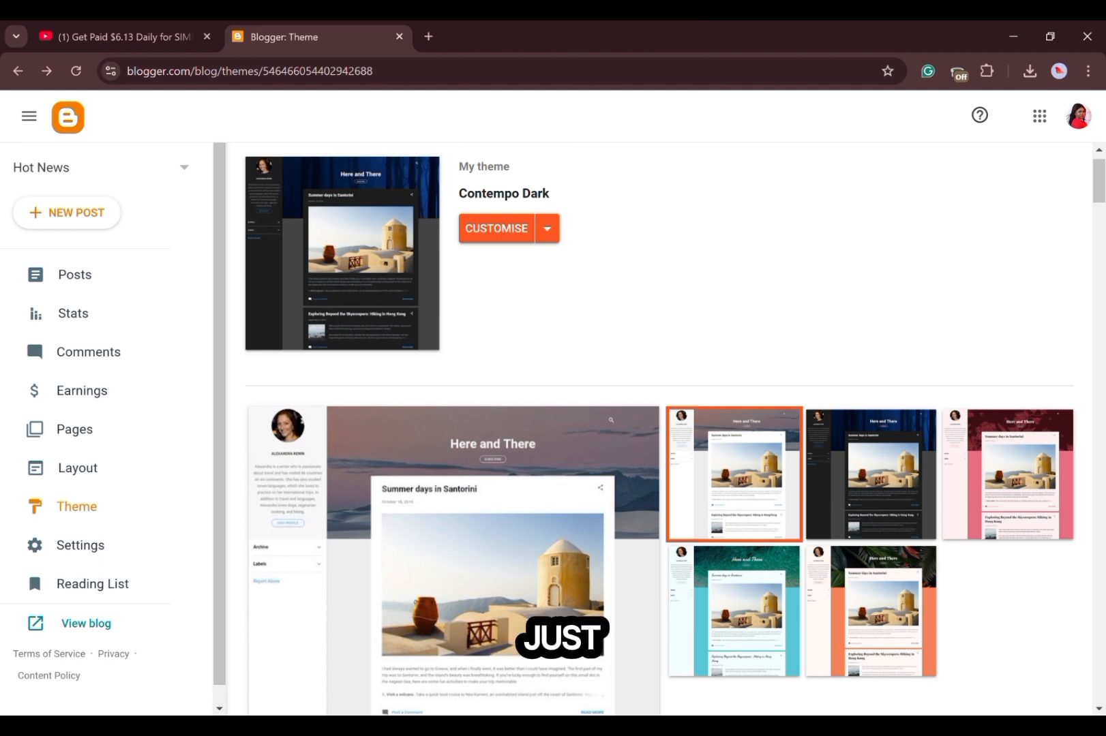
scroll(402, 672, "down", 4)
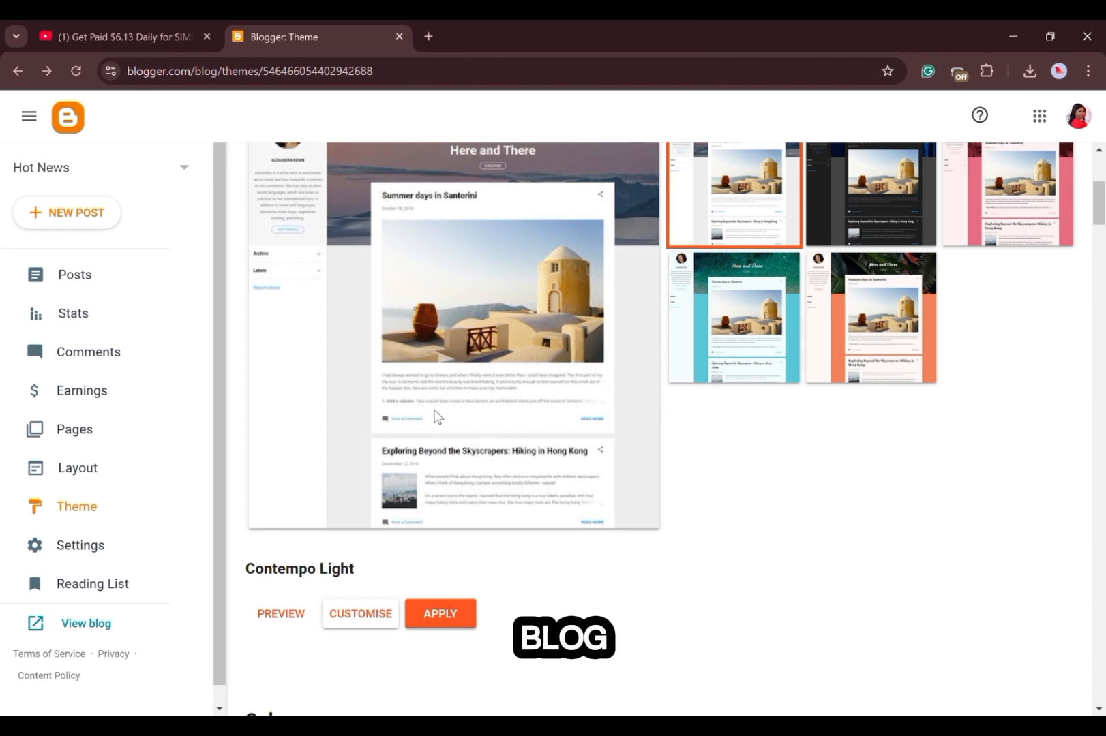
left_click(271, 620)
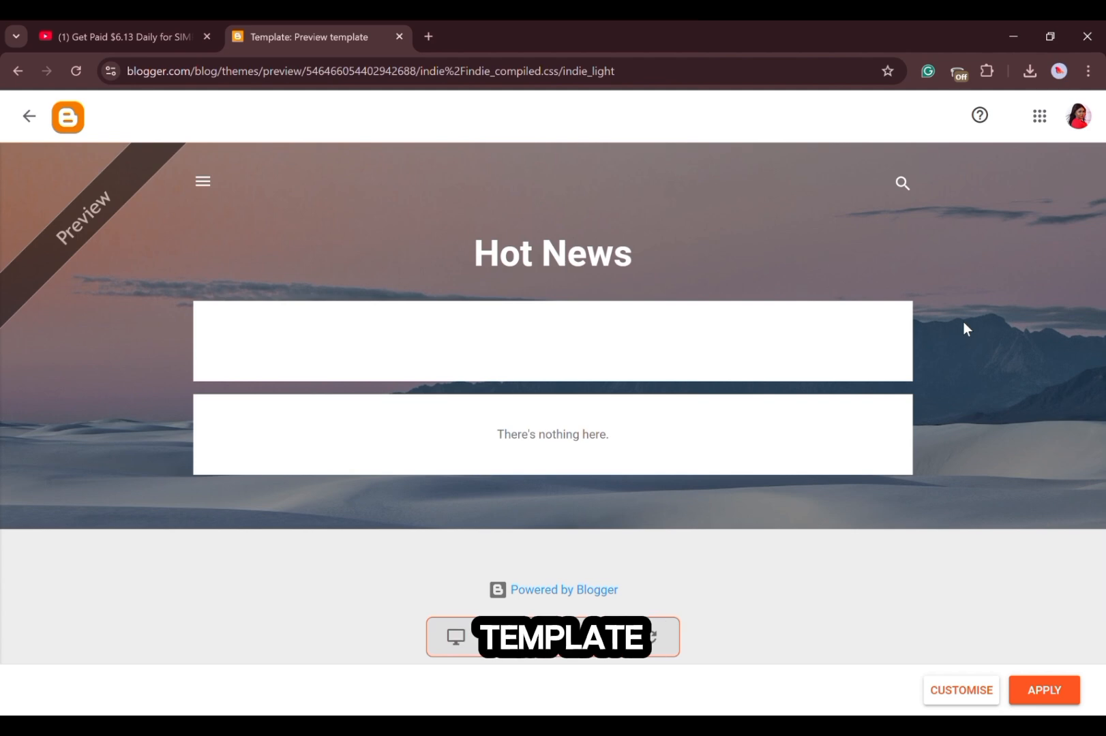
left_click(30, 115)
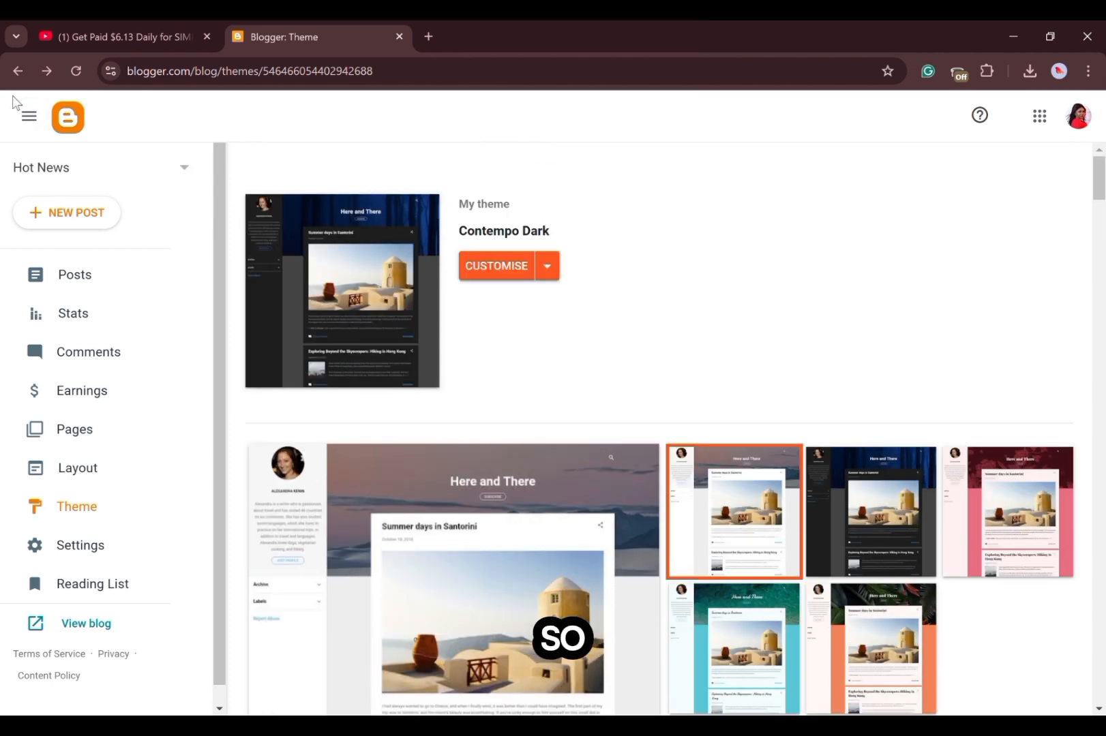
left_click(12, 74)
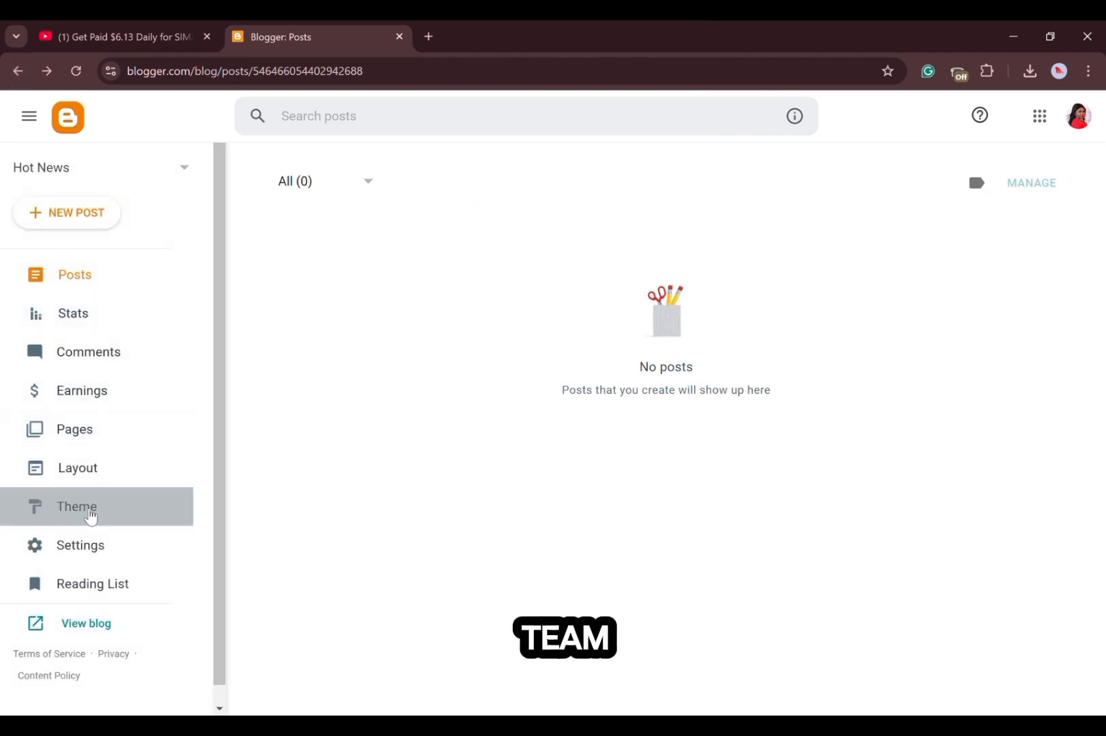
Return to the blog's themes, preview Contempo Dark from the Contempo set, and open it for customising.
left_click(89, 512)
left_click(660, 587)
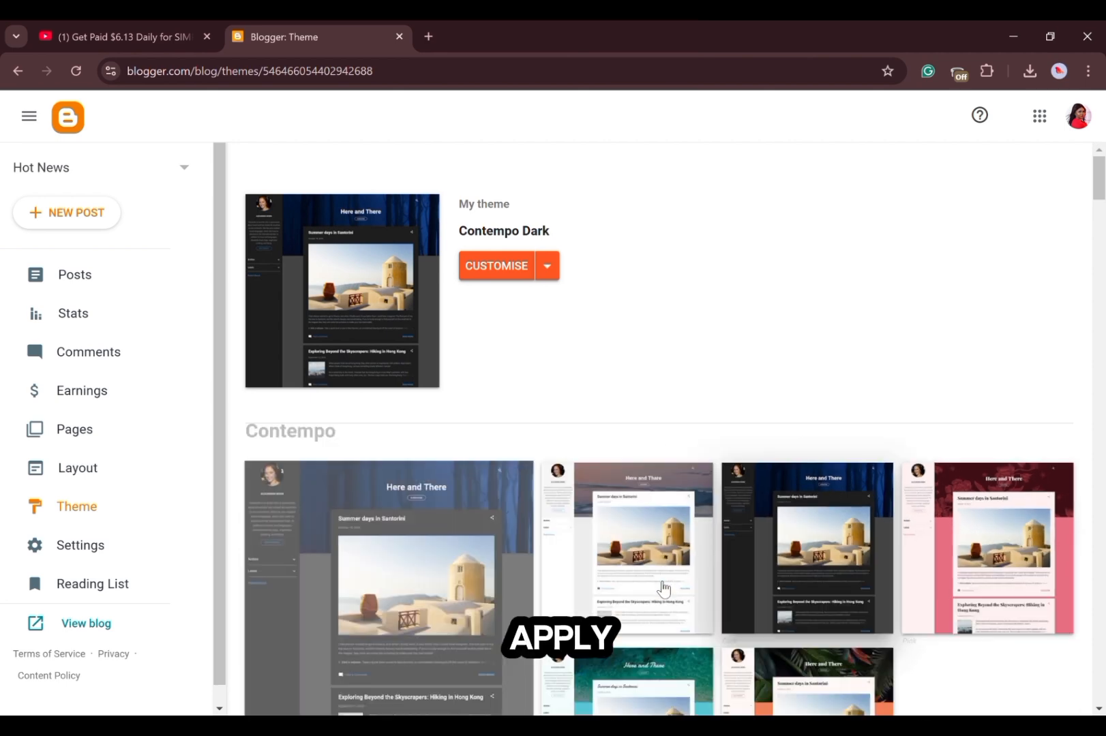
scroll(600, 583, "down", 6)
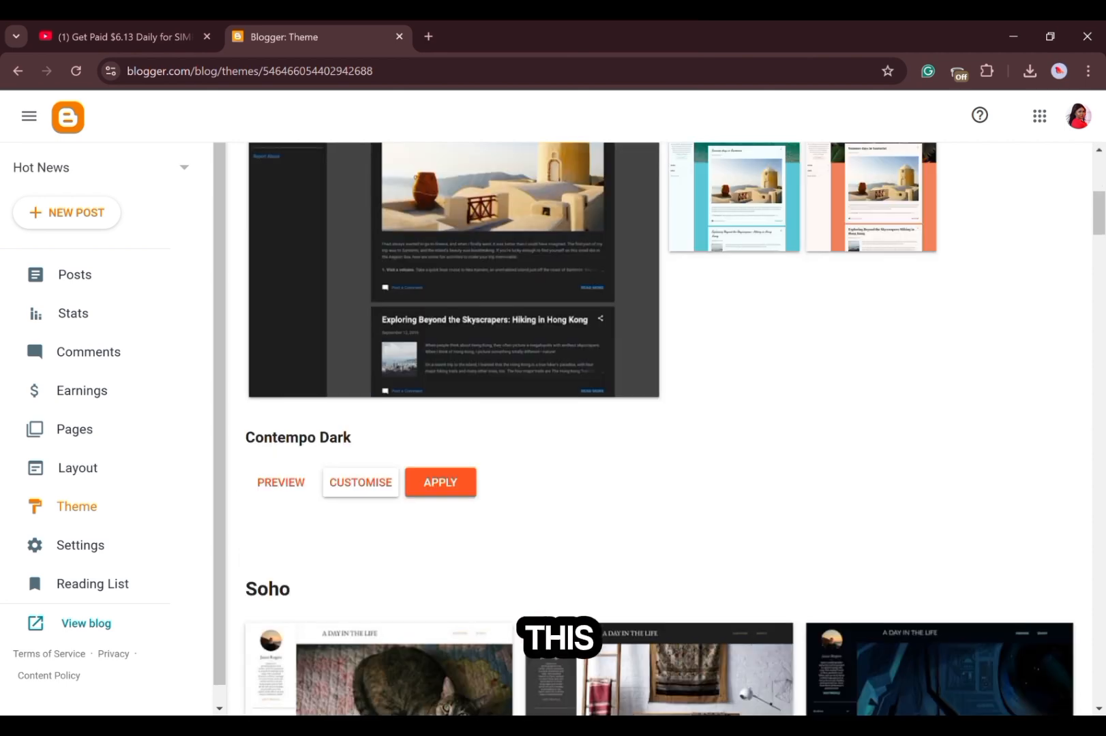
left_click(288, 486)
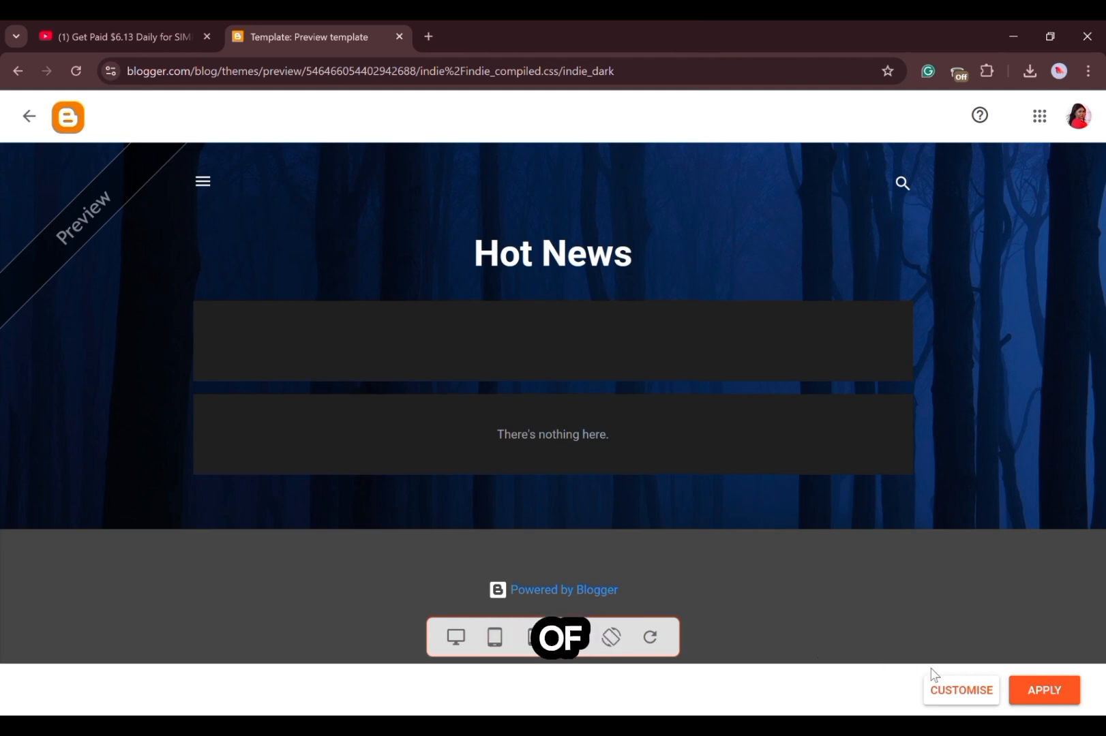
left_click(953, 690)
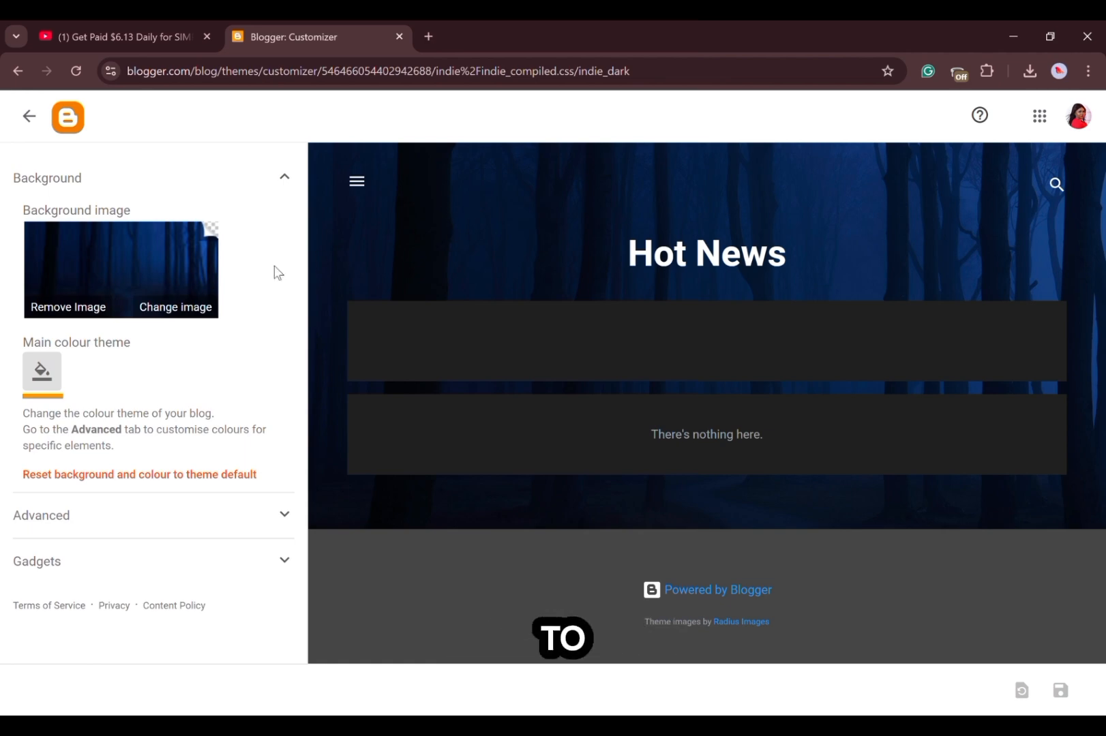
Open the background image selection and browse the stock categories from The arts through Hobbies and crafts.
left_click(172, 308)
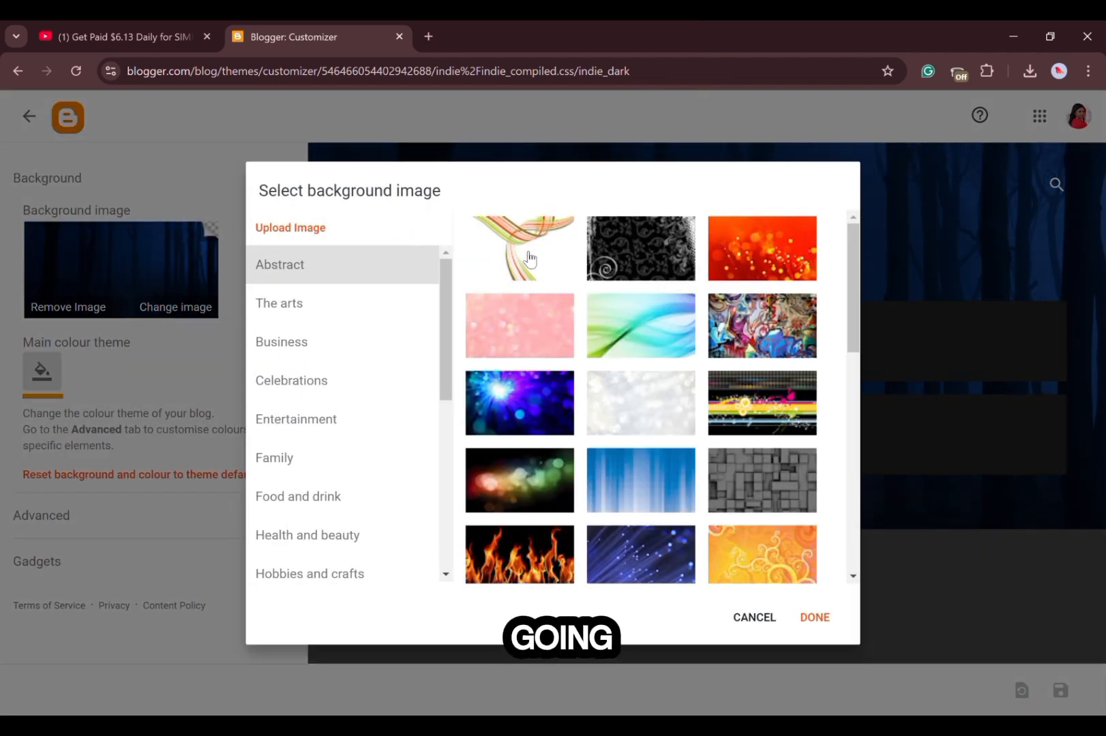
left_click(304, 321)
left_click(304, 353)
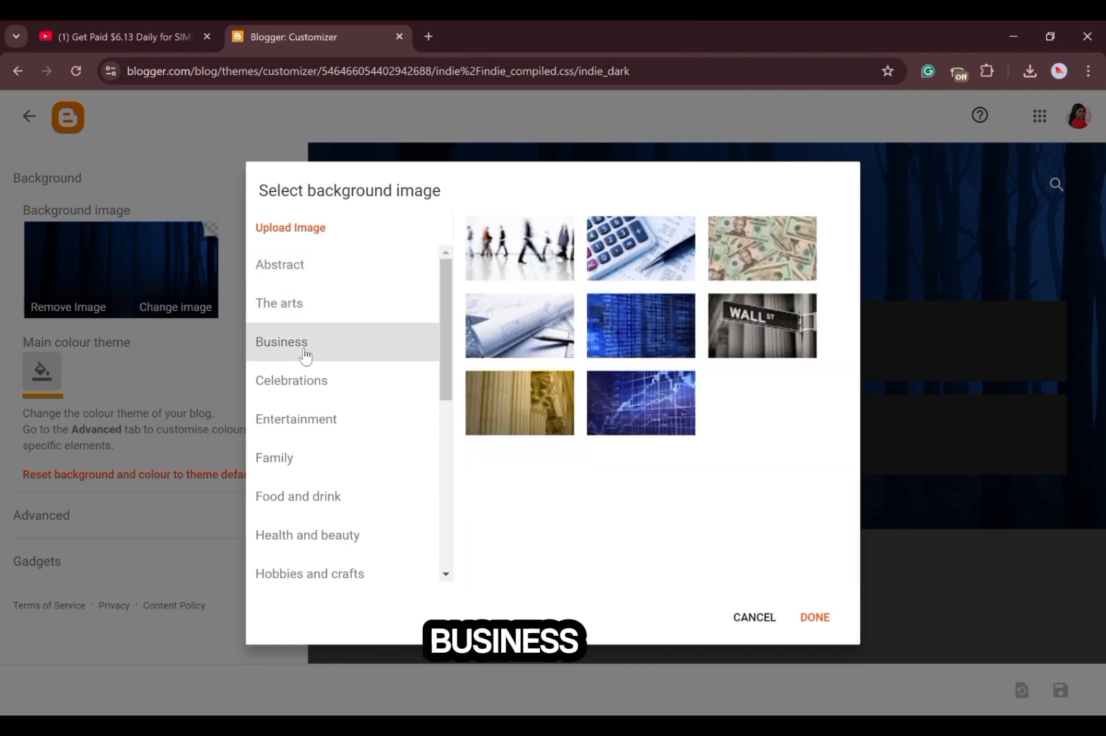
left_click(304, 380)
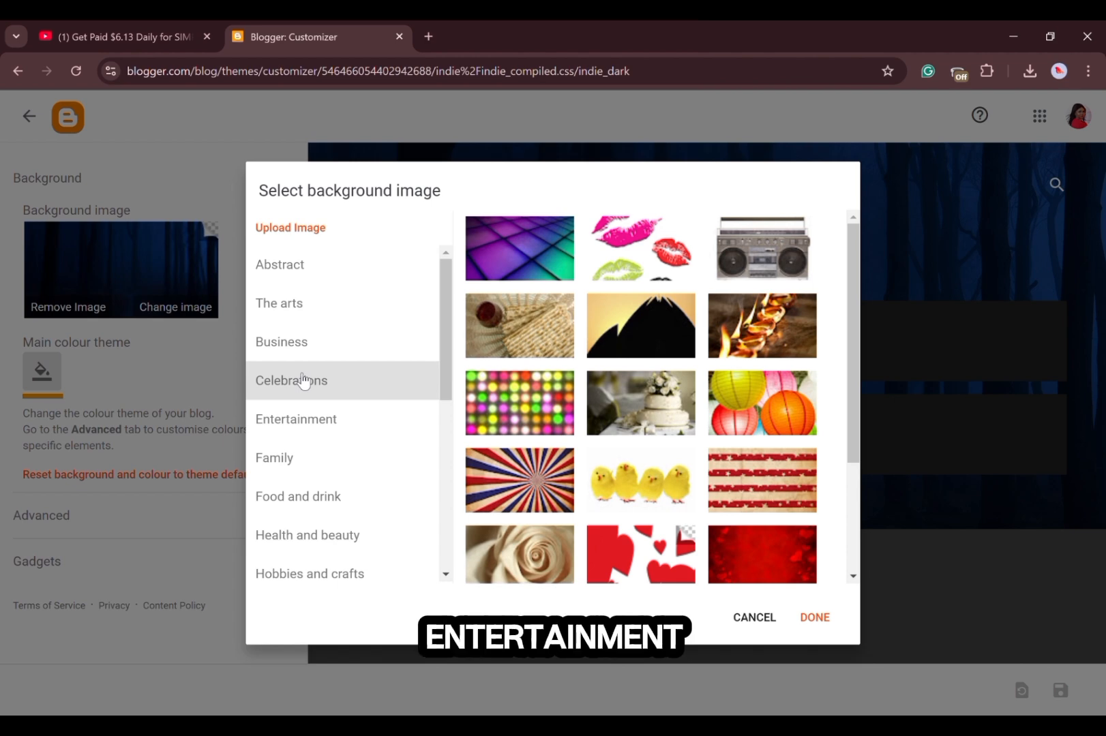
left_click(347, 430)
left_click(326, 457)
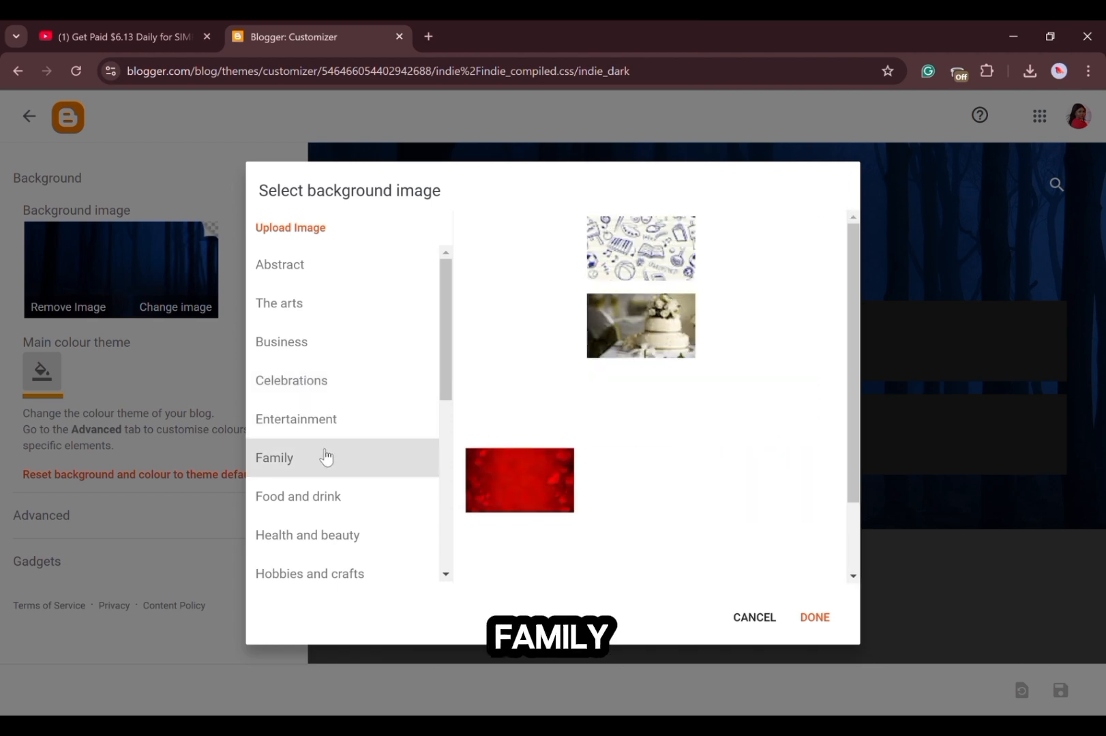
left_click(322, 493)
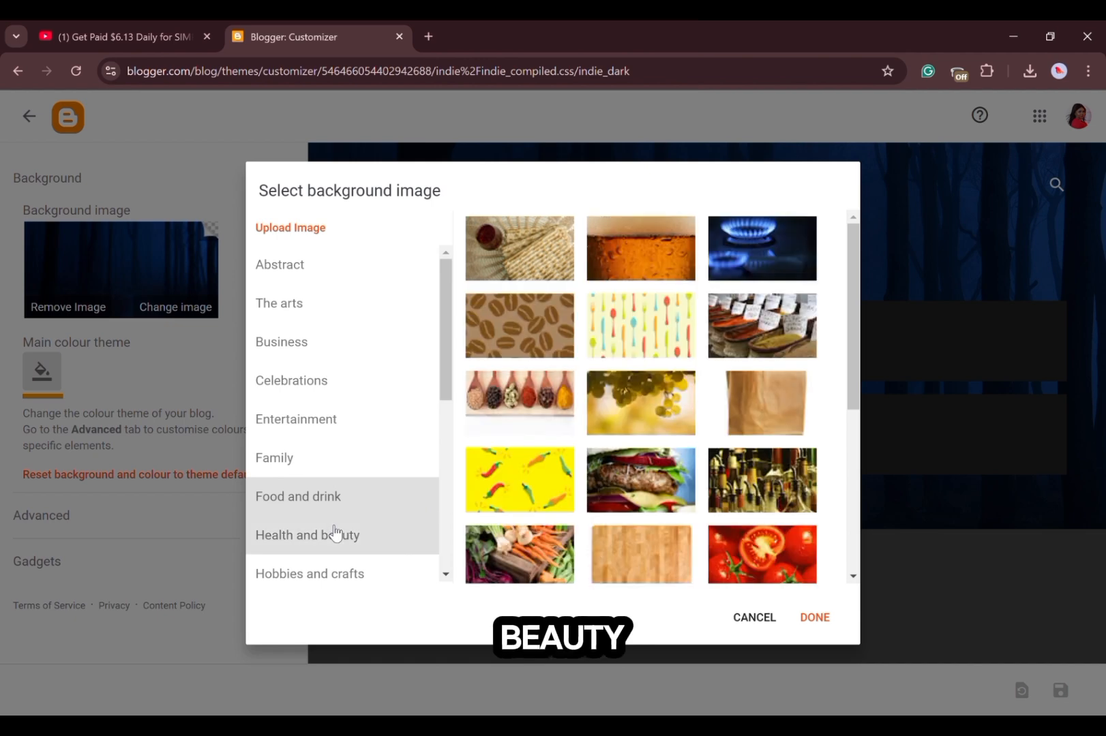
left_click(334, 532)
left_click(319, 583)
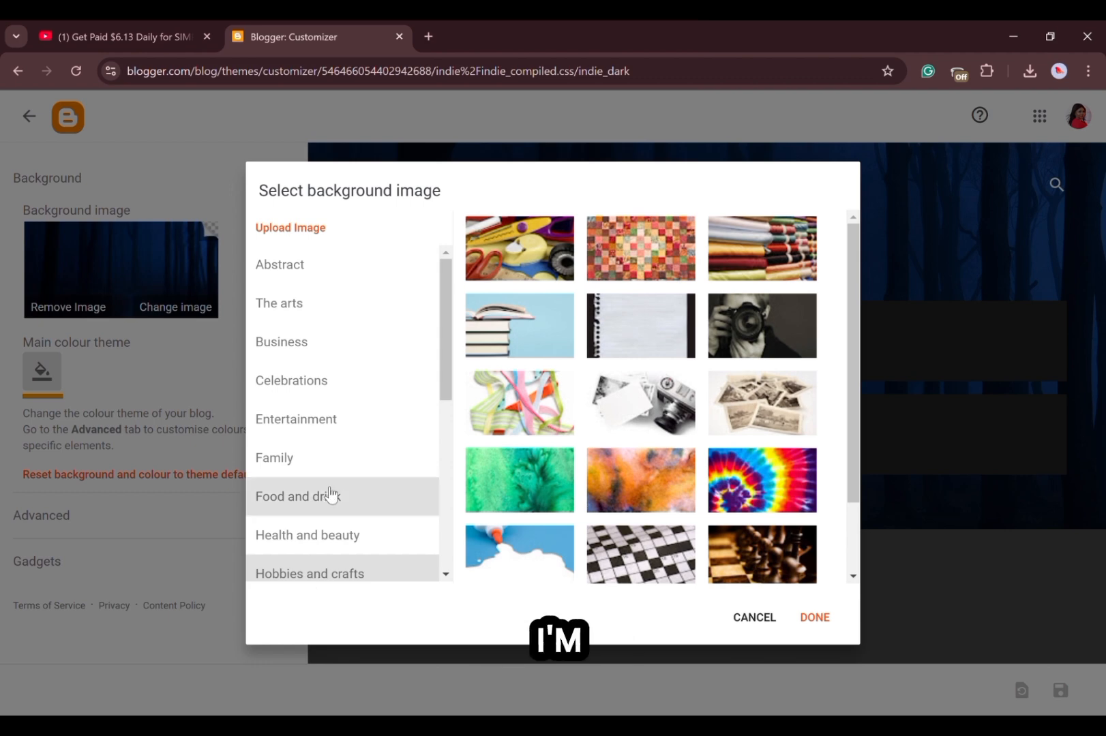
Upload the Breaking News Live picture as the blog's background image and align it to the top centre.
left_click(322, 231)
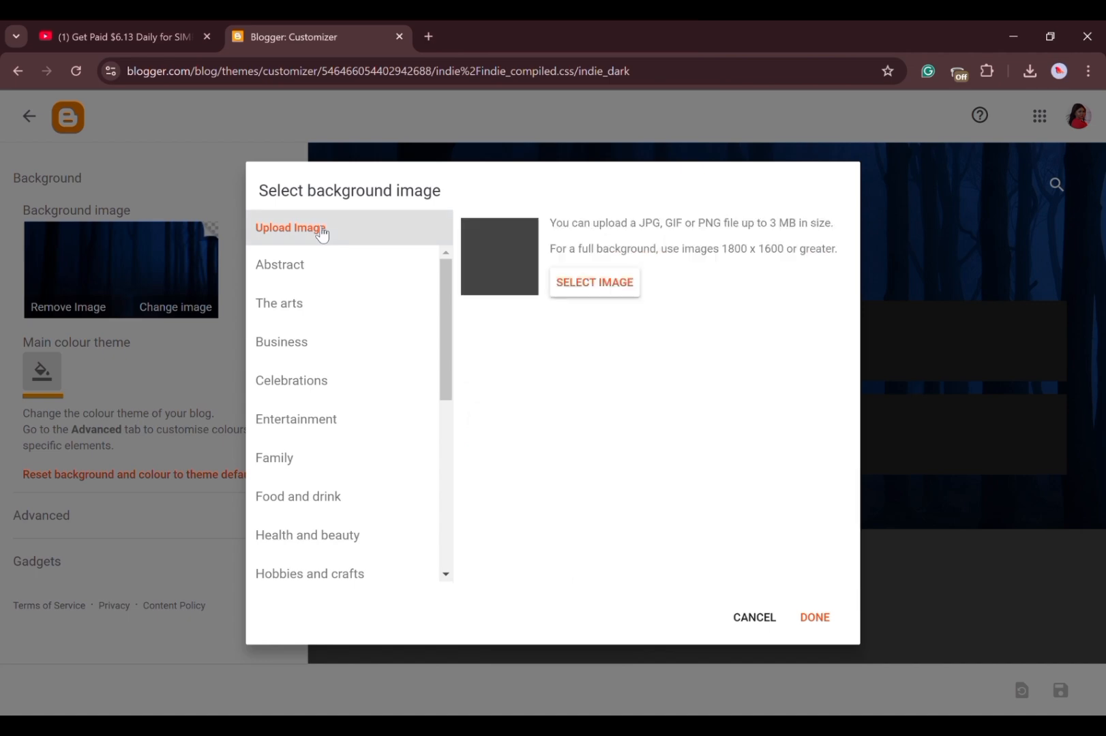
left_click(588, 297)
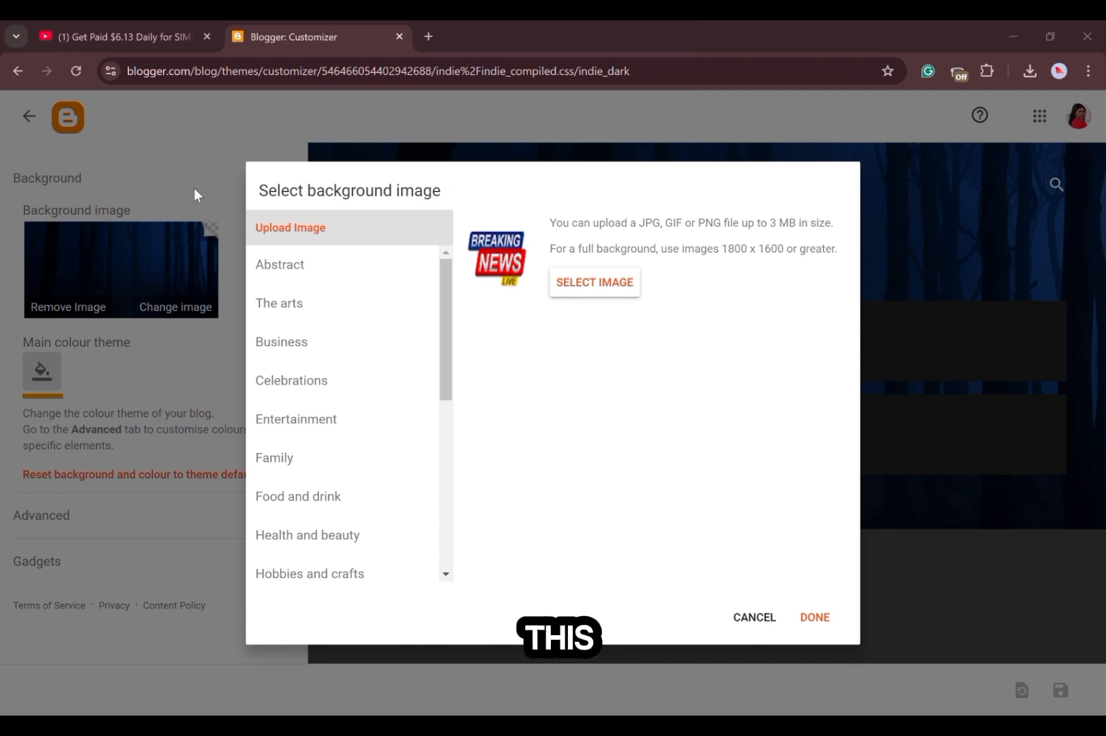
left_click(422, 386)
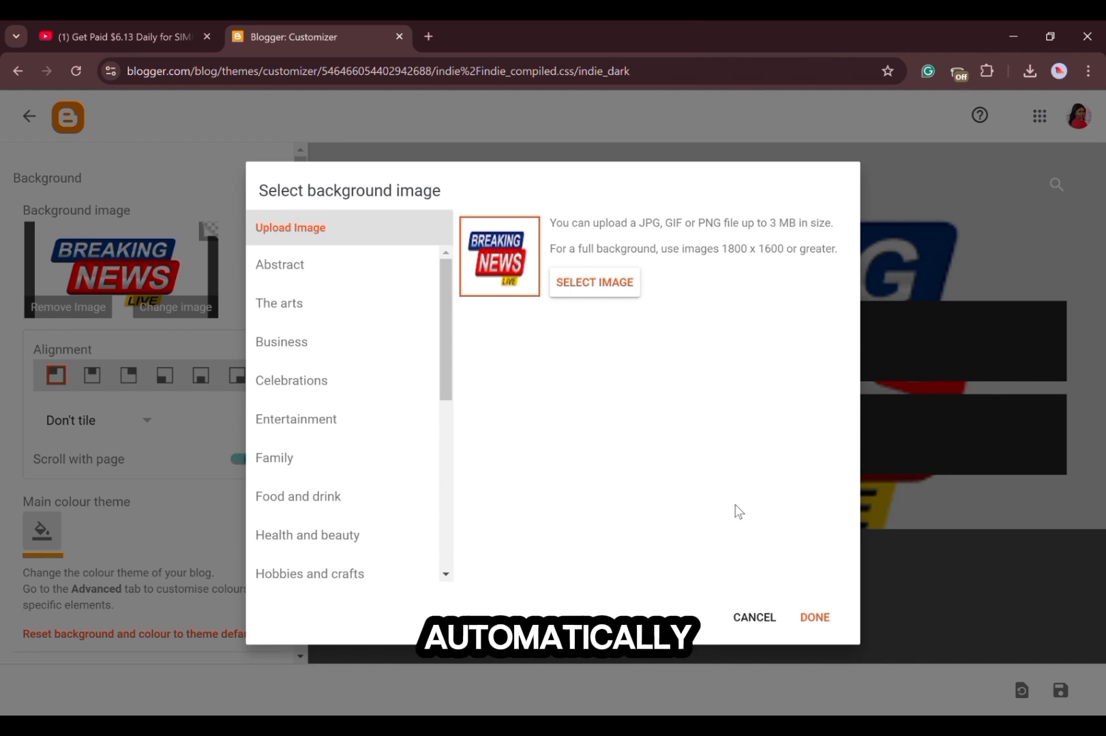
left_click(814, 618)
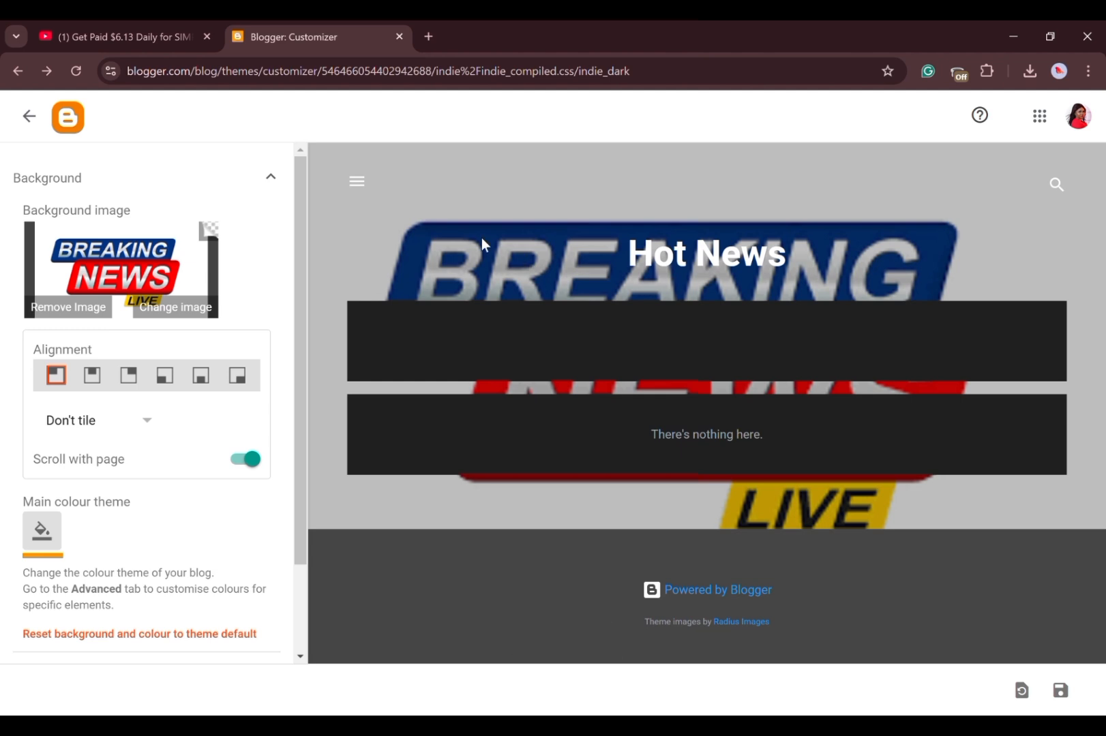
left_click(96, 383)
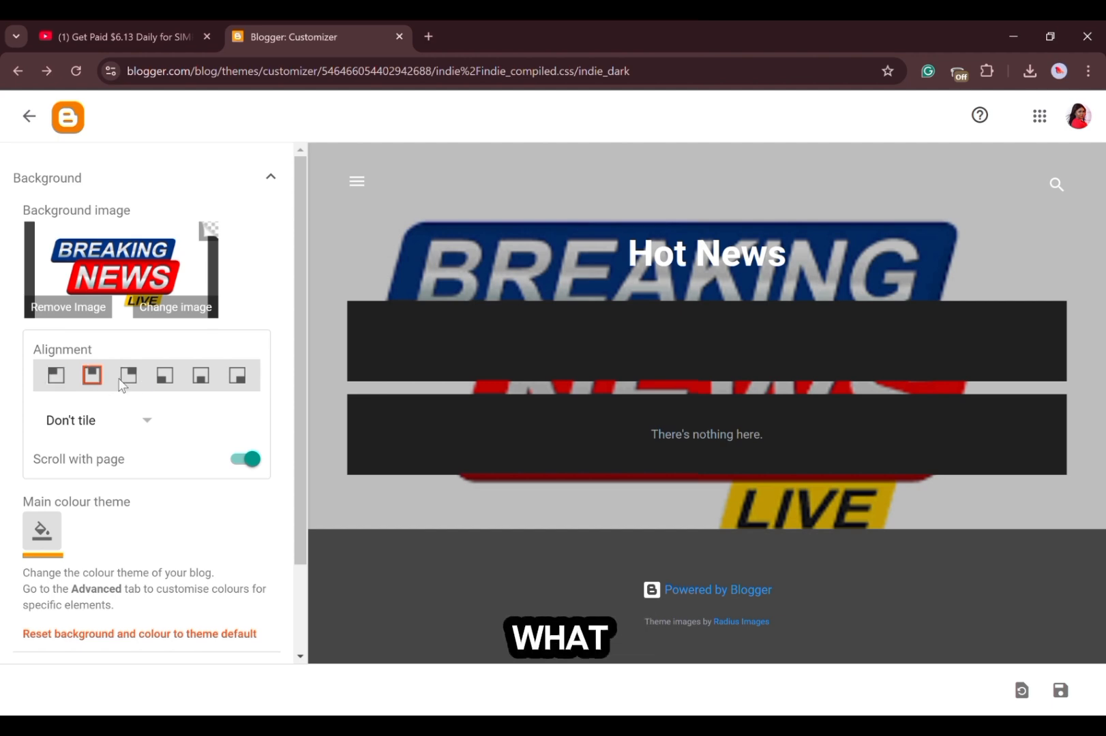
Open the theme's advanced settings and set the Page Text font to Impact.
left_click(300, 657)
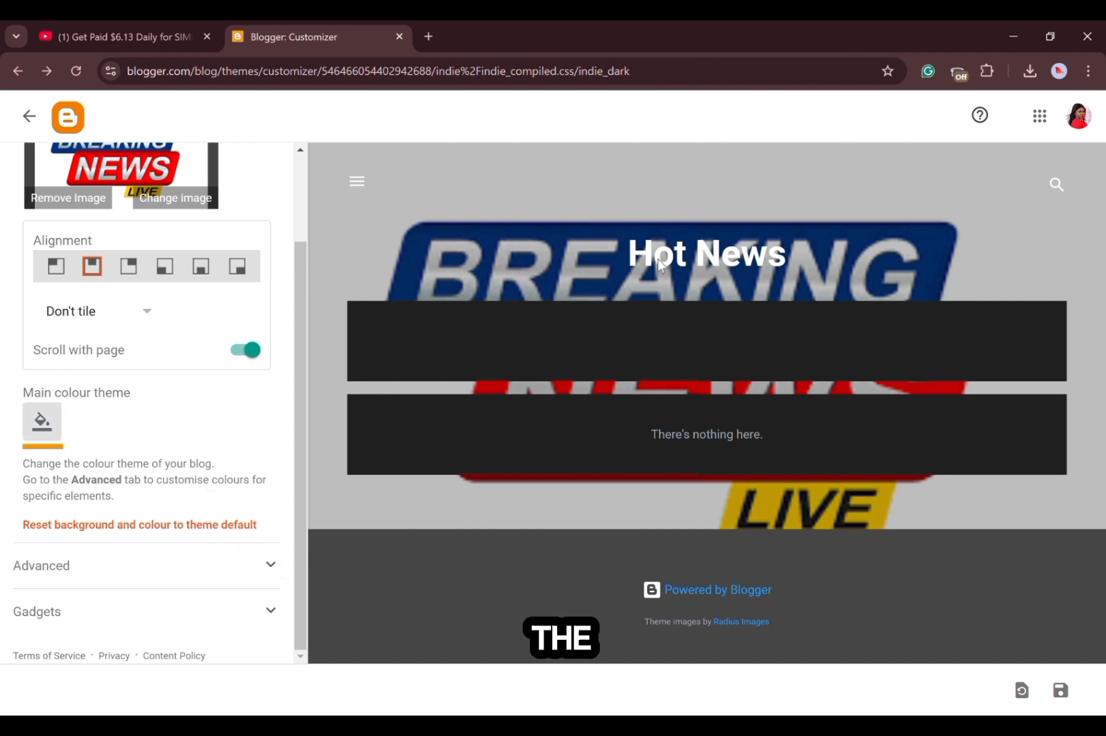
left_click(269, 567)
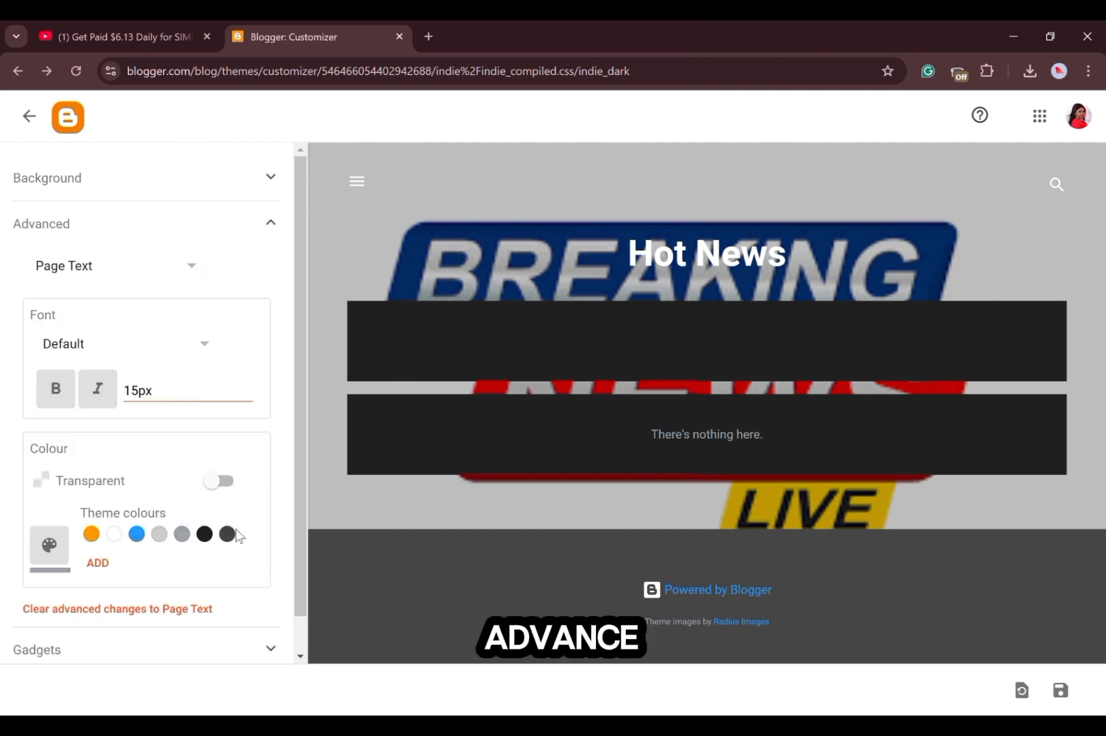
left_click(213, 349)
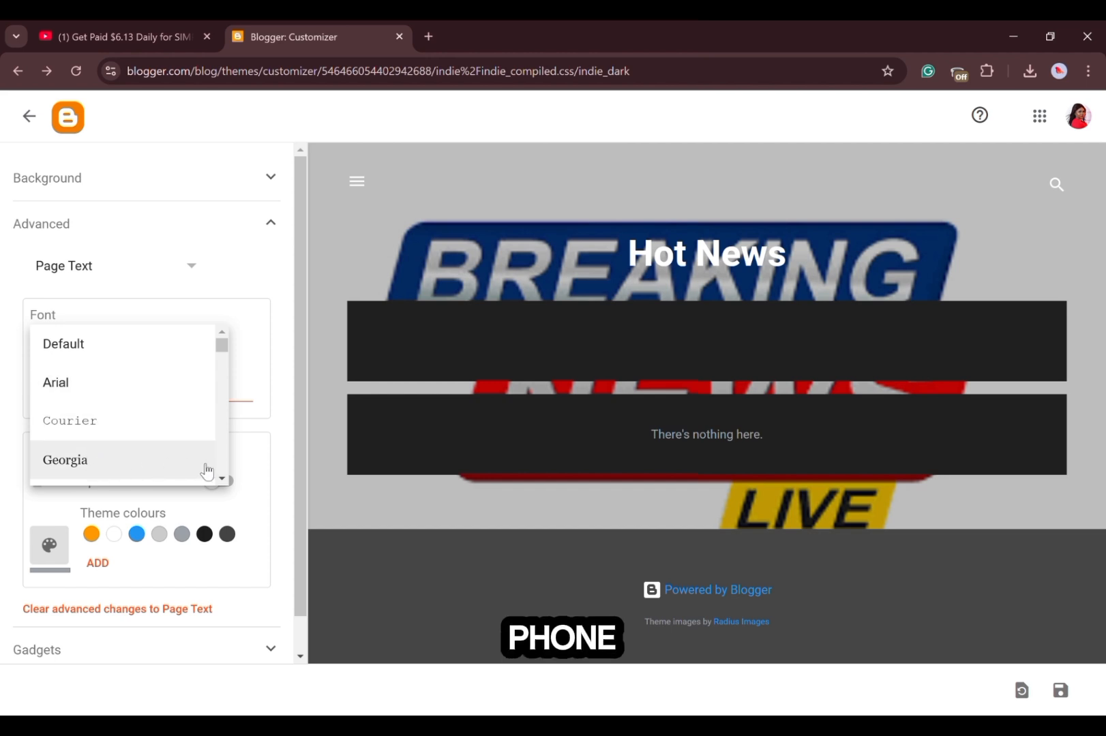
scroll(220, 478, "down", 3)
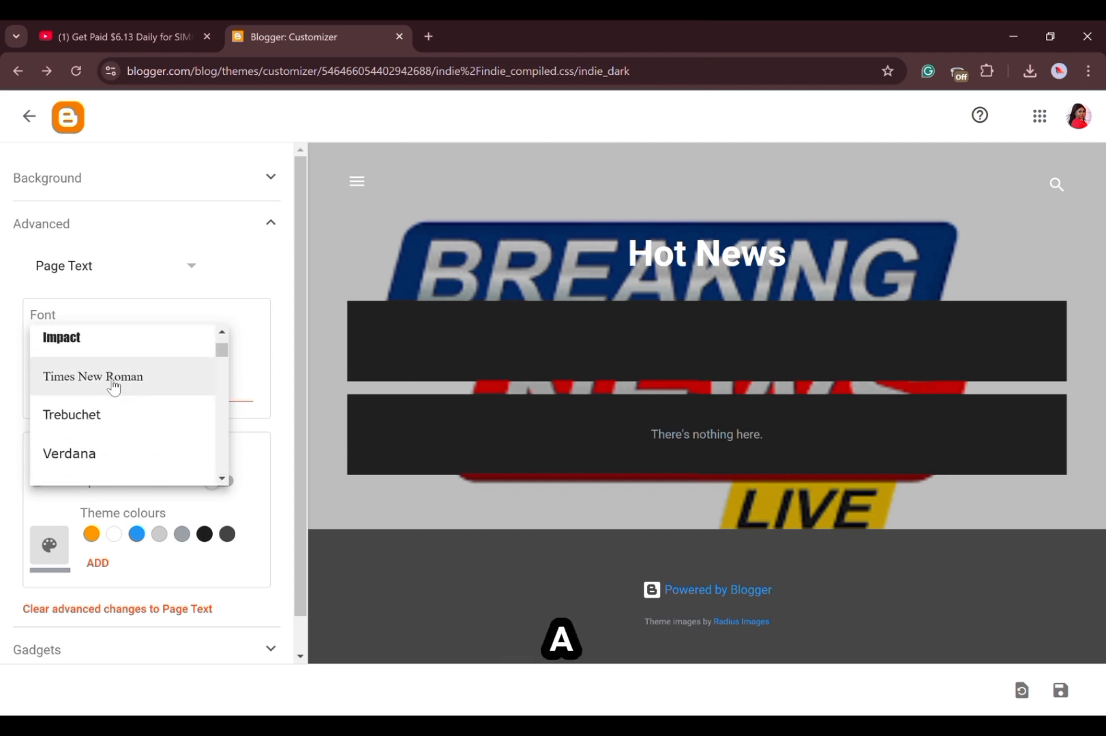
left_click(99, 339)
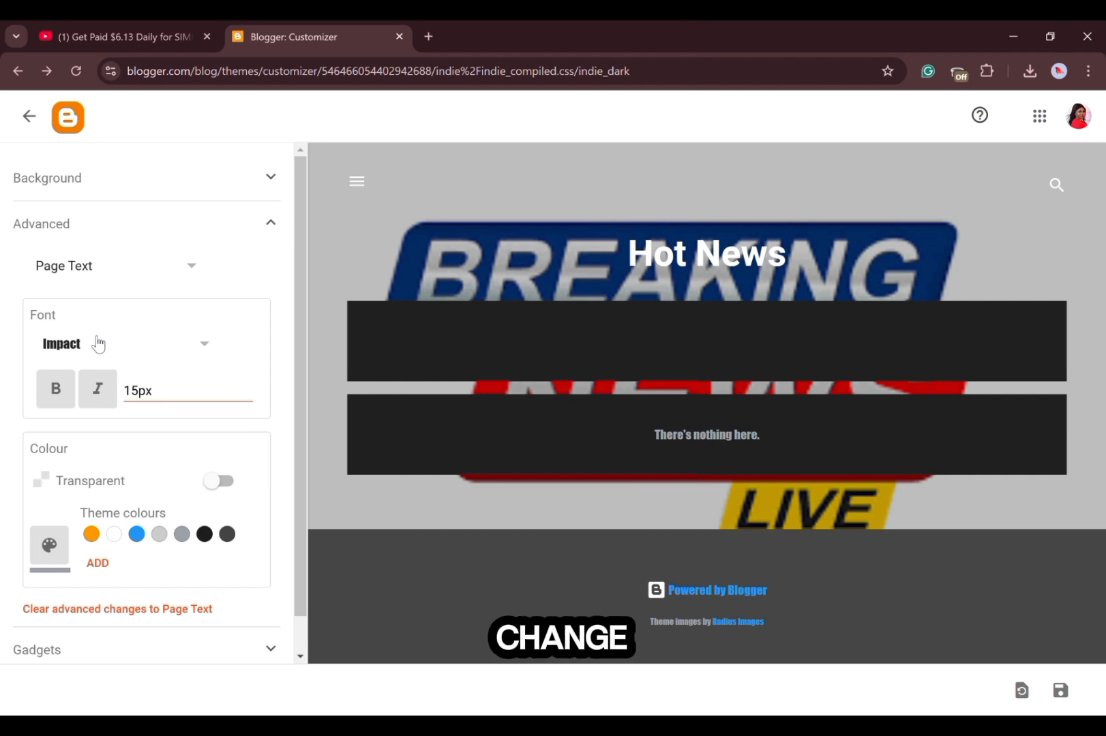
Try bold and italic styling on the page text.
left_click(64, 395)
left_click(99, 394)
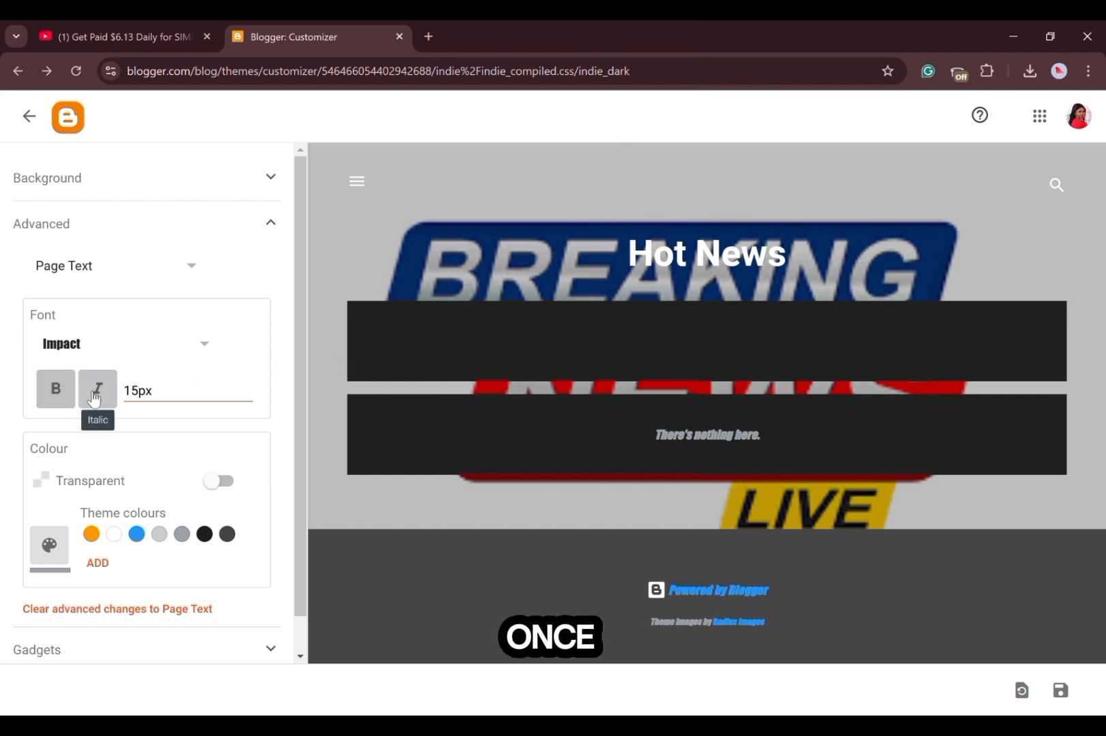
left_click(99, 396)
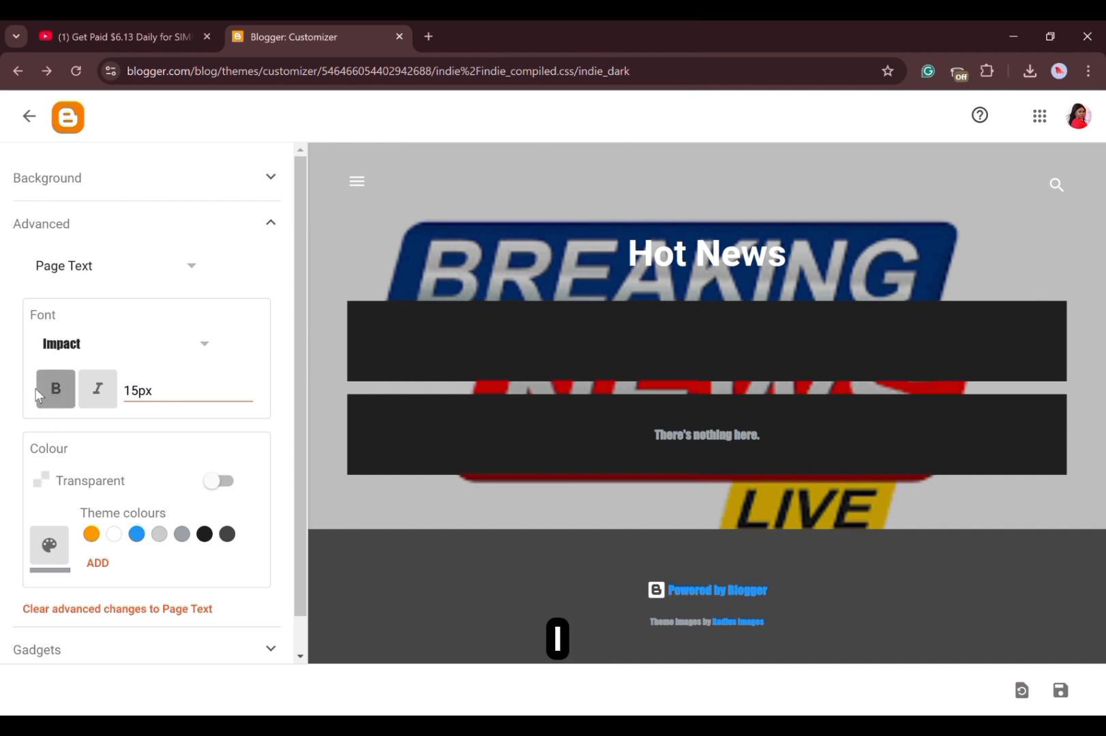
Set the page text size to 50px and its font to Times New Roman.
left_click(140, 392)
key("BackSpace")
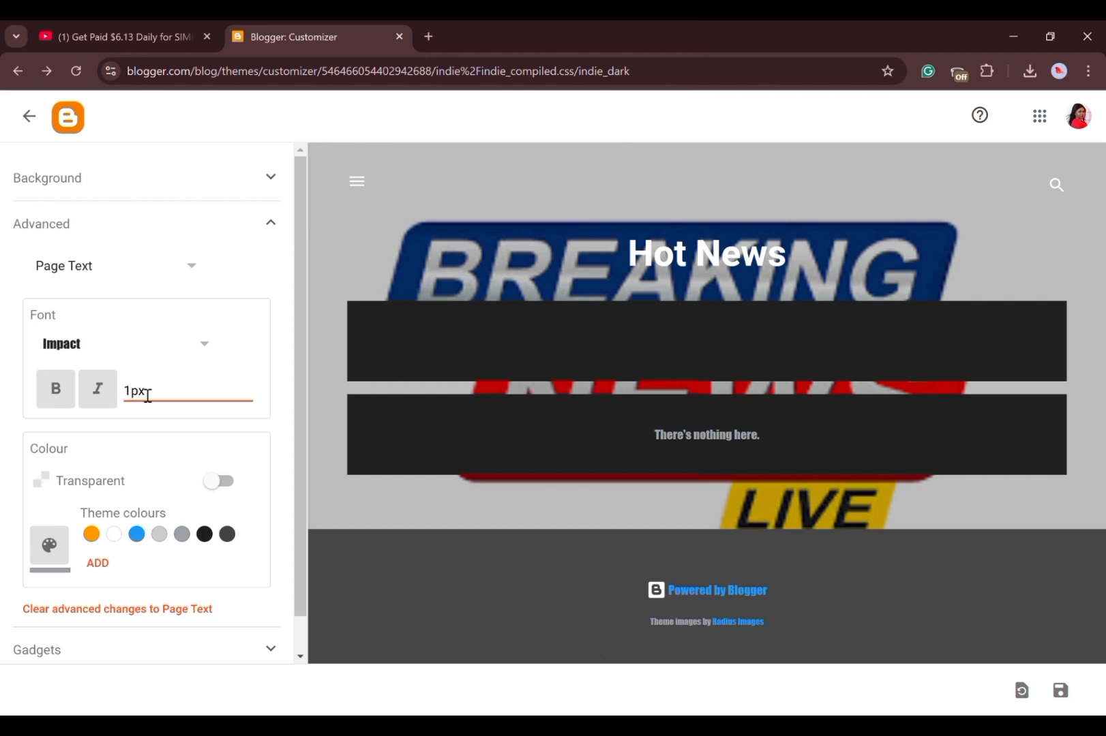
type("50")
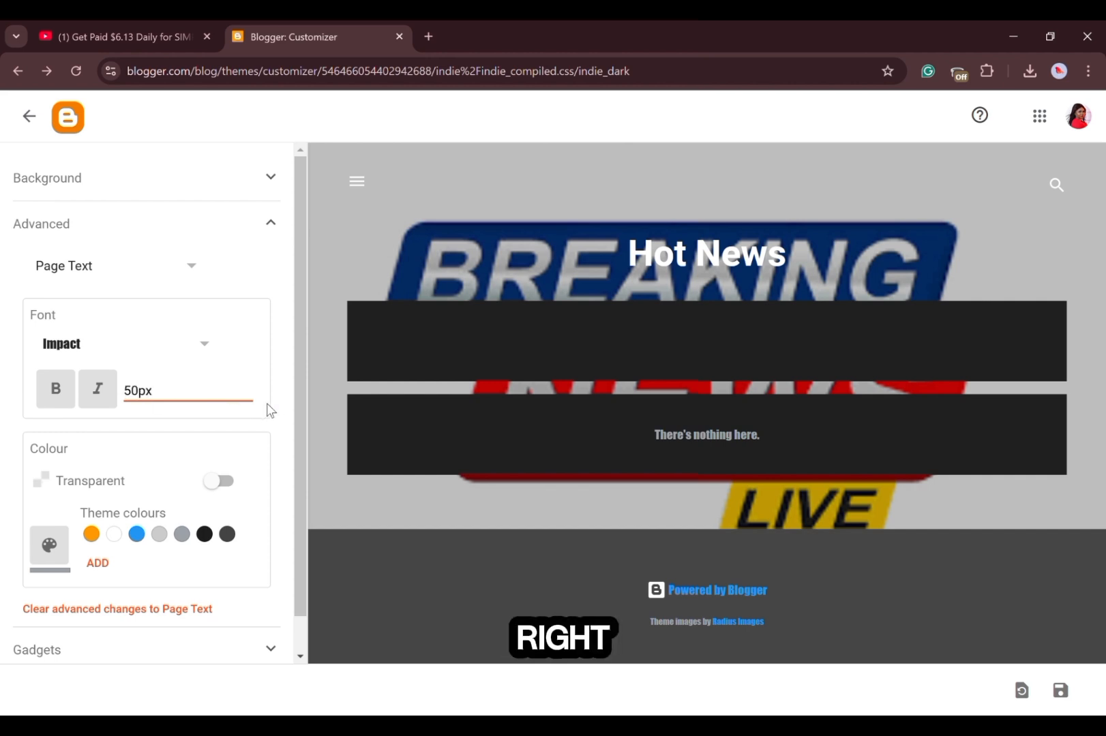
left_click(207, 351)
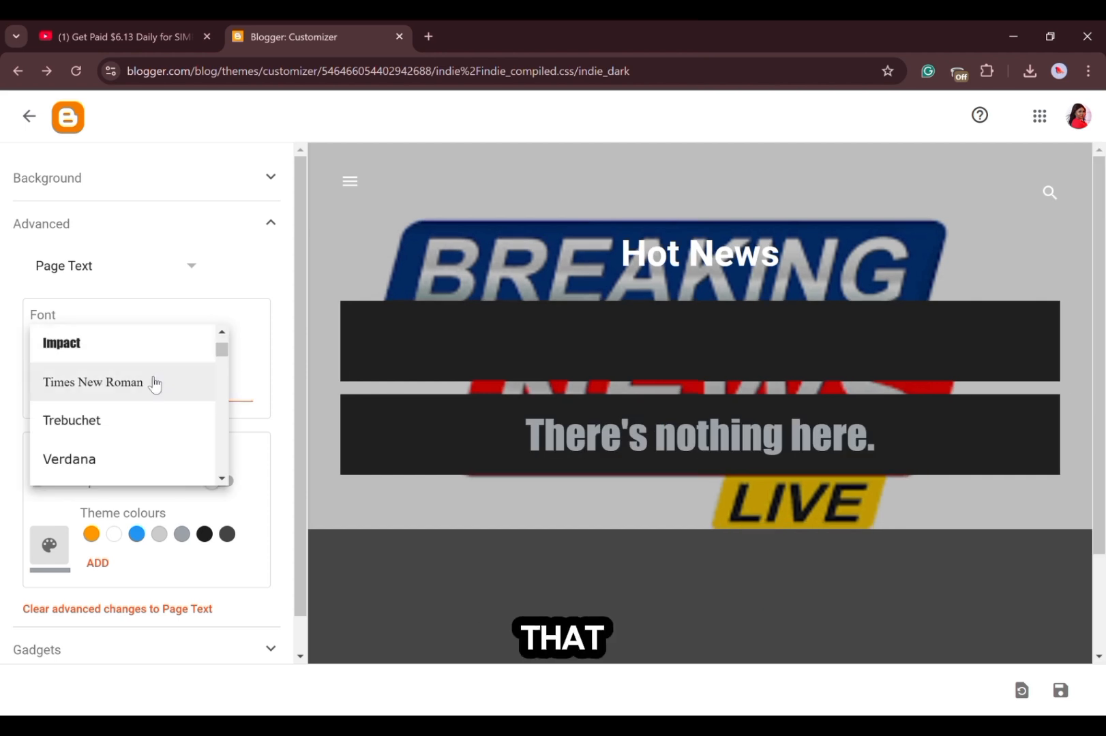
left_click(123, 396)
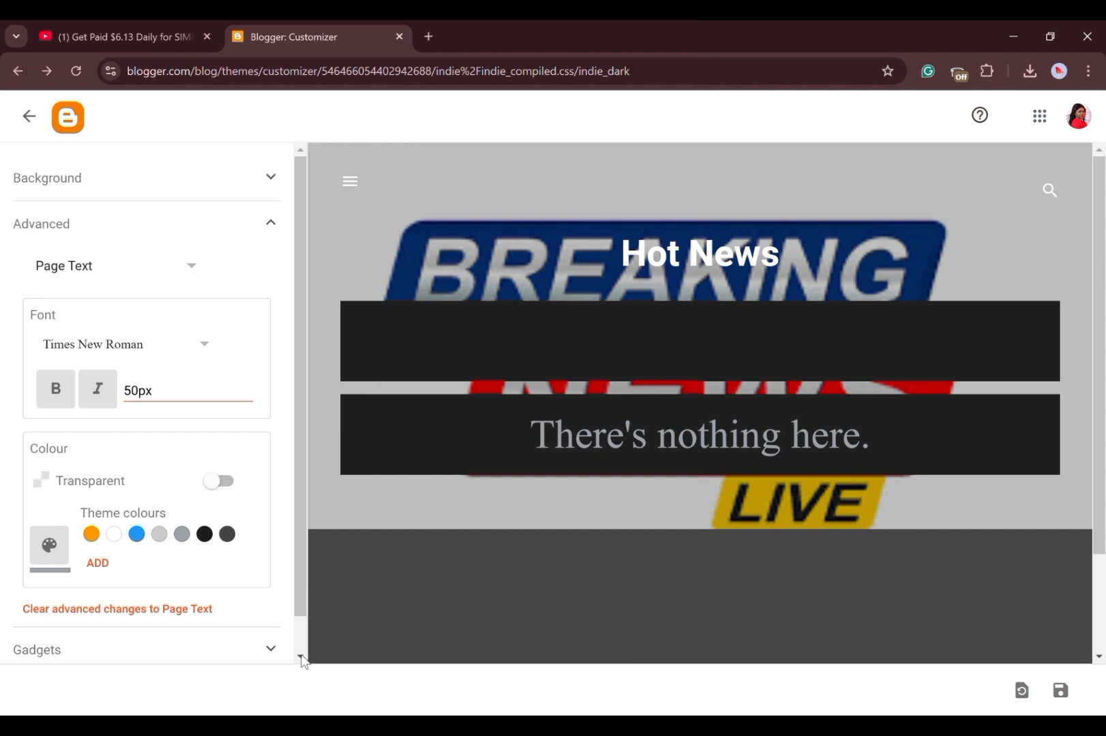
Try blue, light grey, dark grey and orange for the page text, and set its colour to white.
scroll(298, 660, "down", 1)
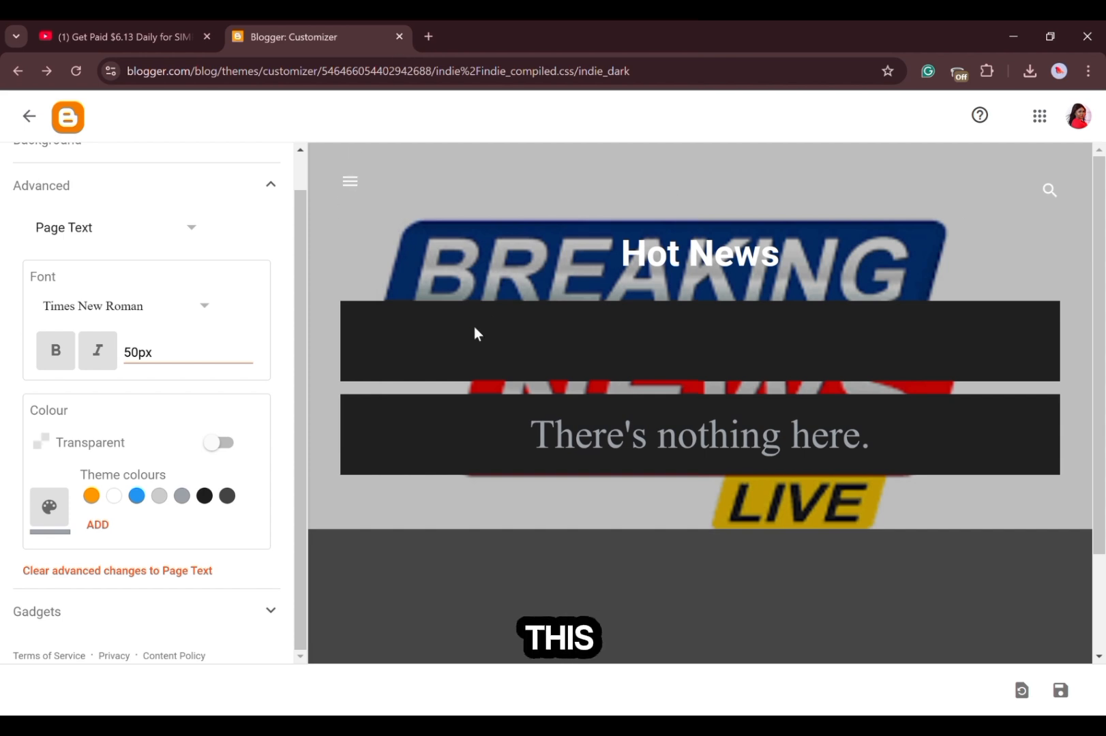
left_click(136, 498)
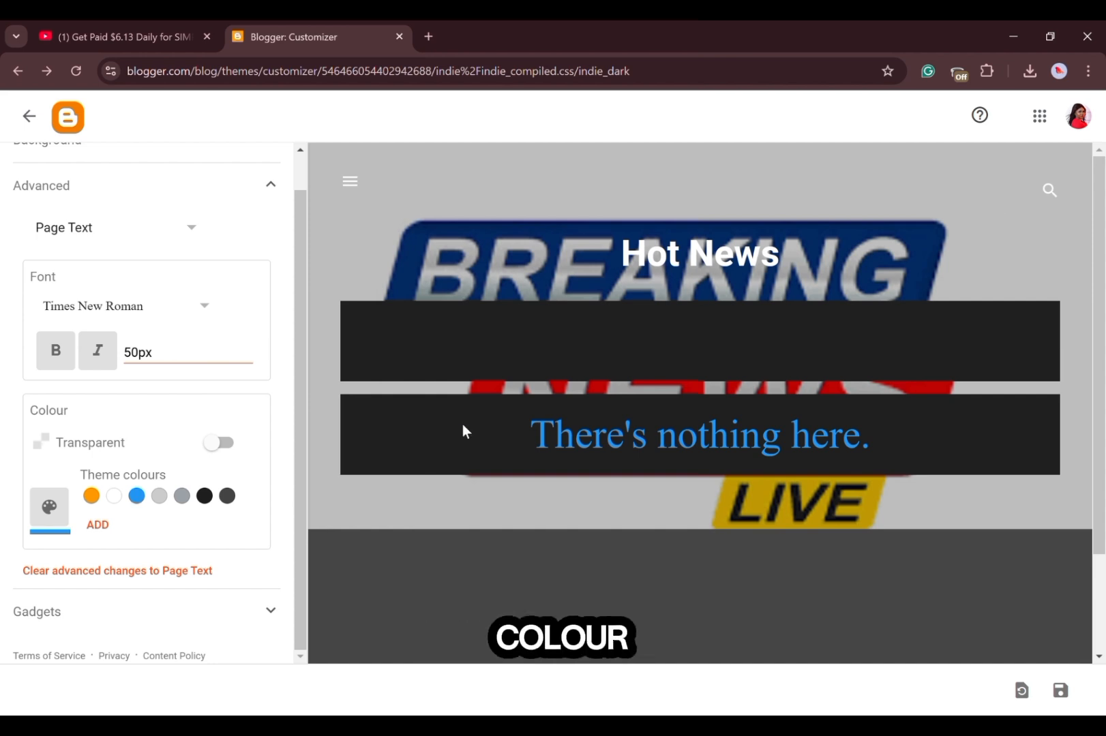
left_click(161, 498)
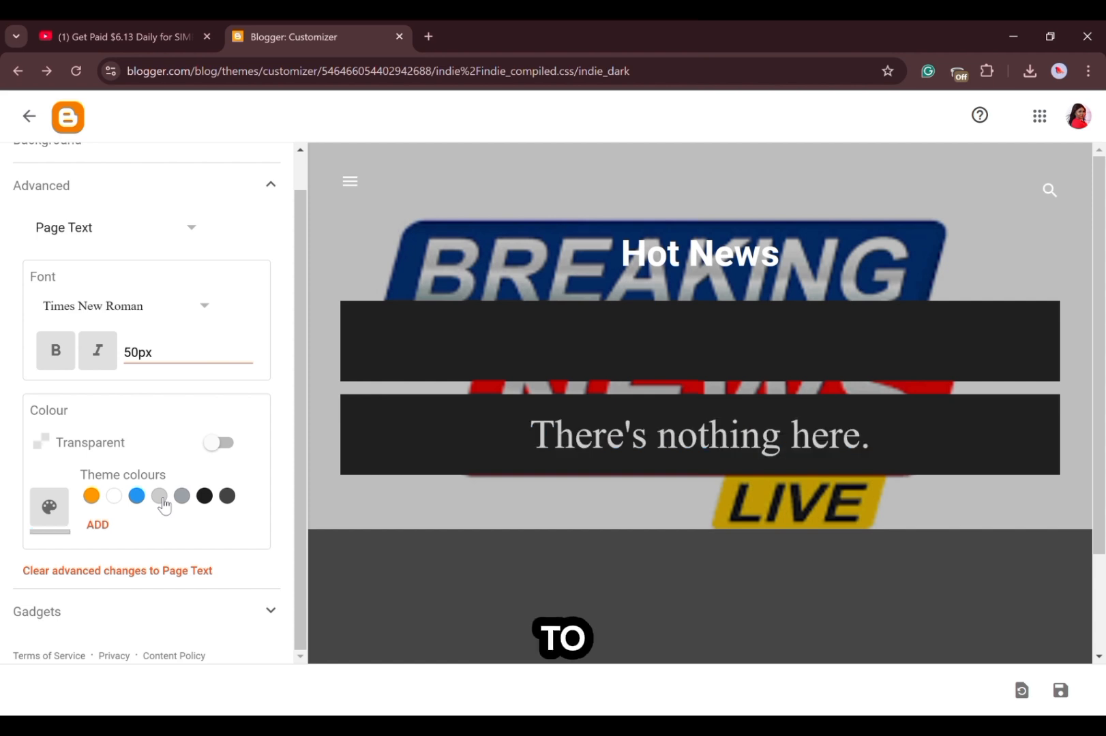
left_click(231, 499)
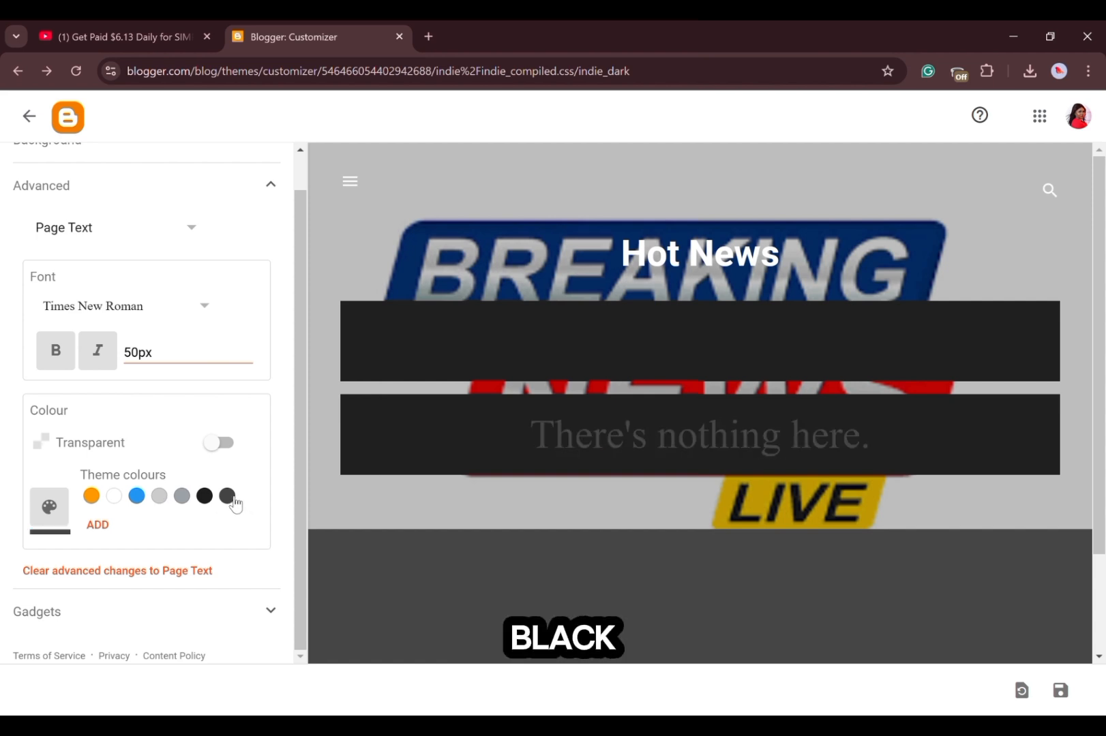
left_click(92, 497)
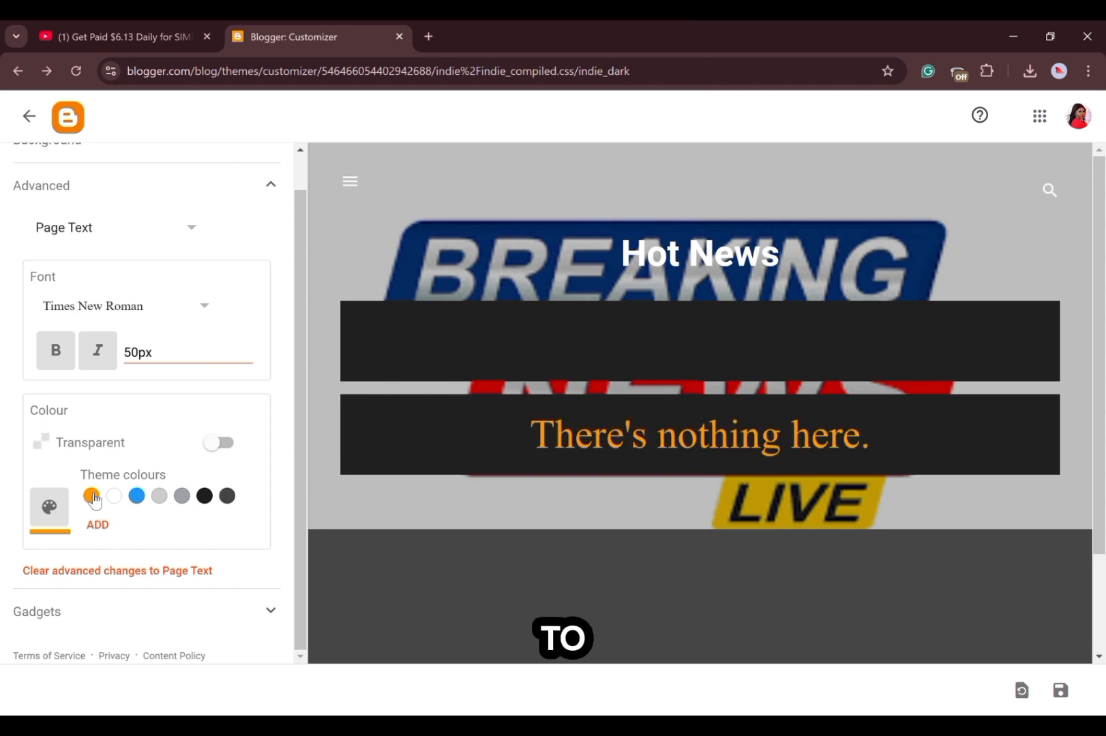
left_click(115, 497)
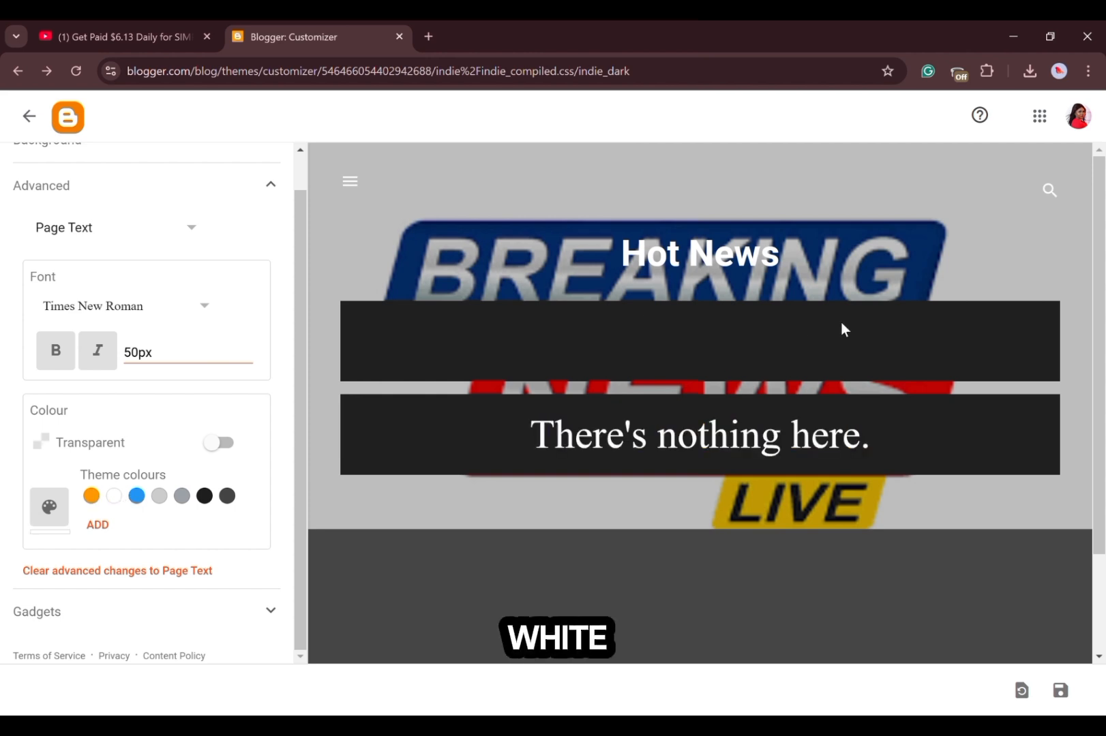
left_click(1023, 693)
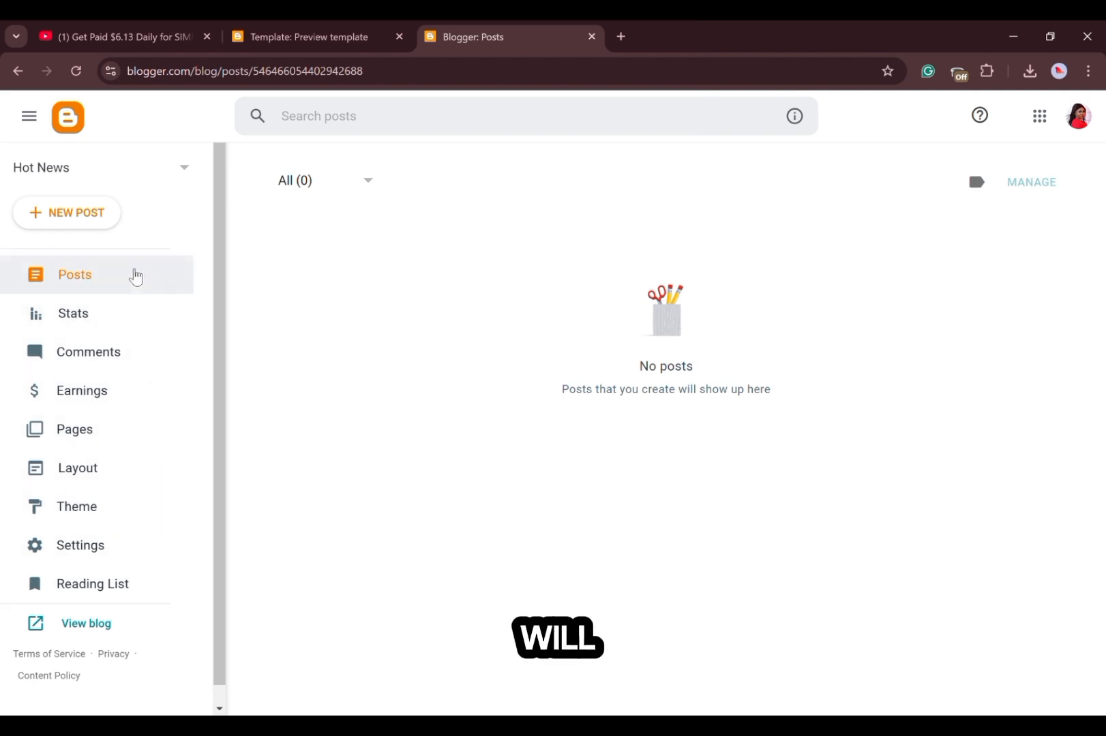
Create a blank post draft in the Hot News blog and return to the posts list.
left_click(102, 277)
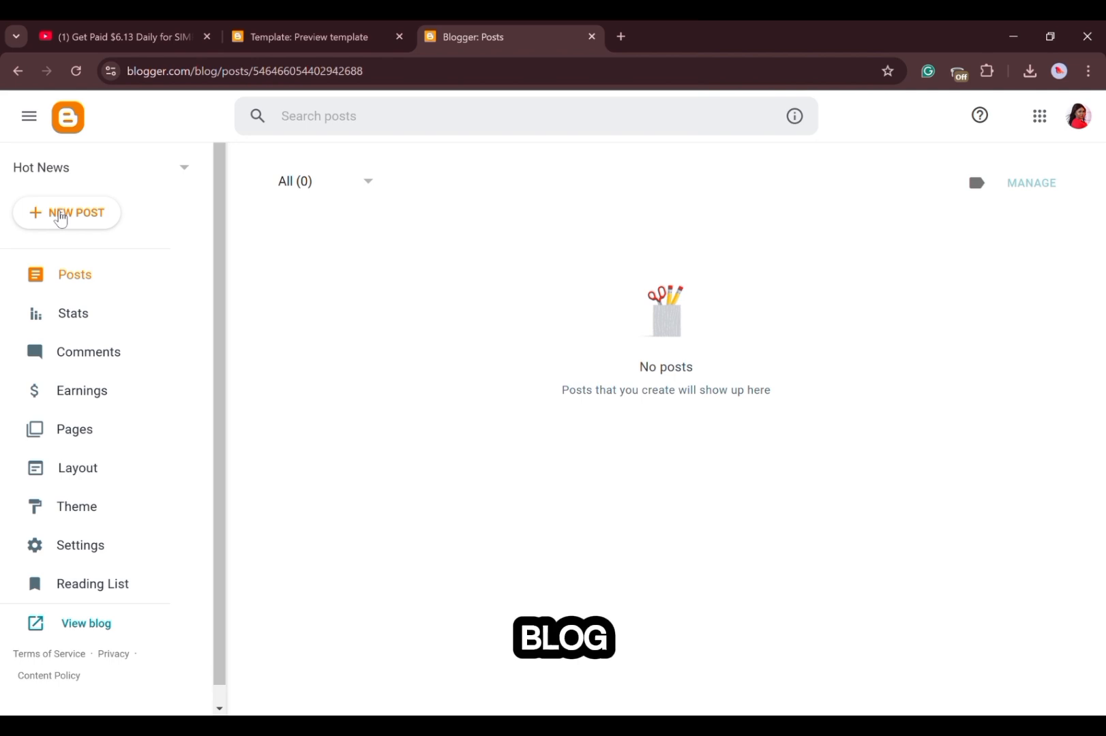
left_click(60, 215)
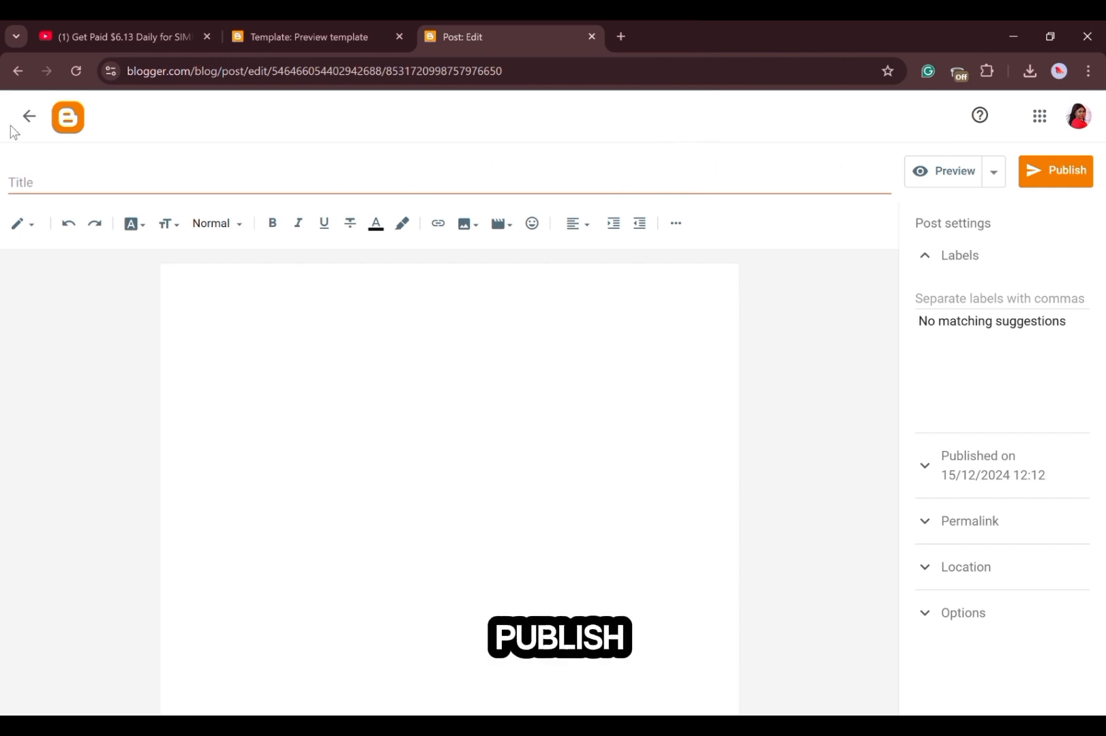
left_click(31, 117)
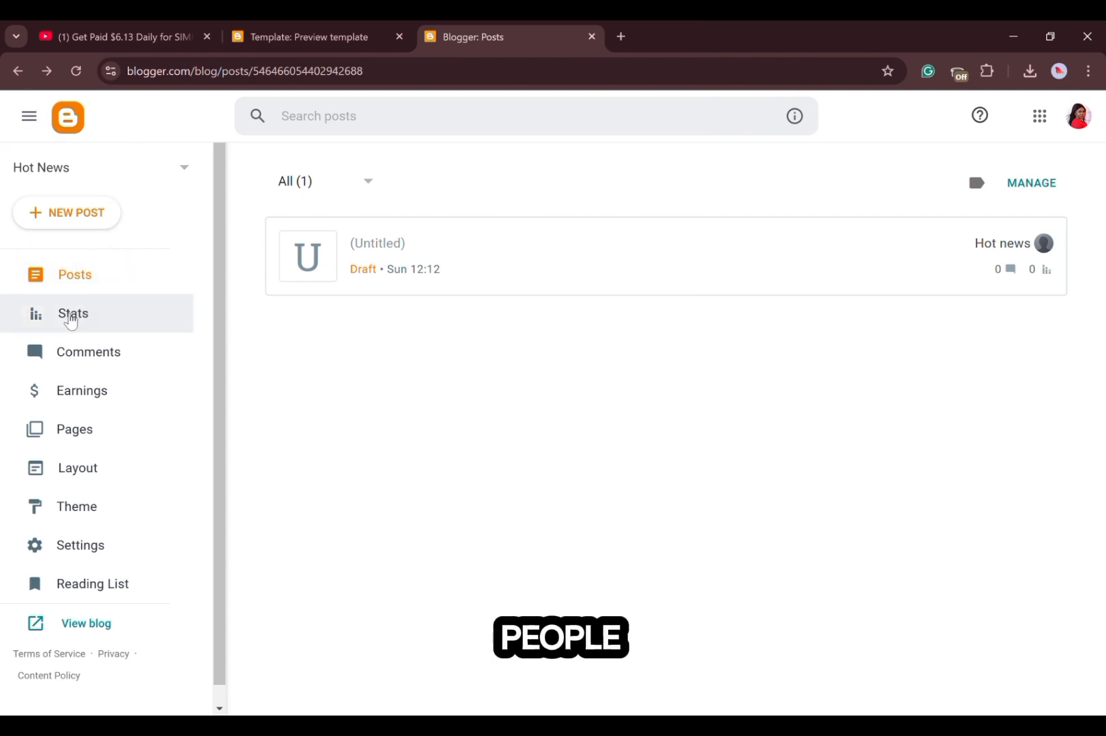
Look through the blog's Stats, Comments, Earnings, Pages and Layout sections, including the layout's gadgets, and open the Theme section.
left_click(67, 317)
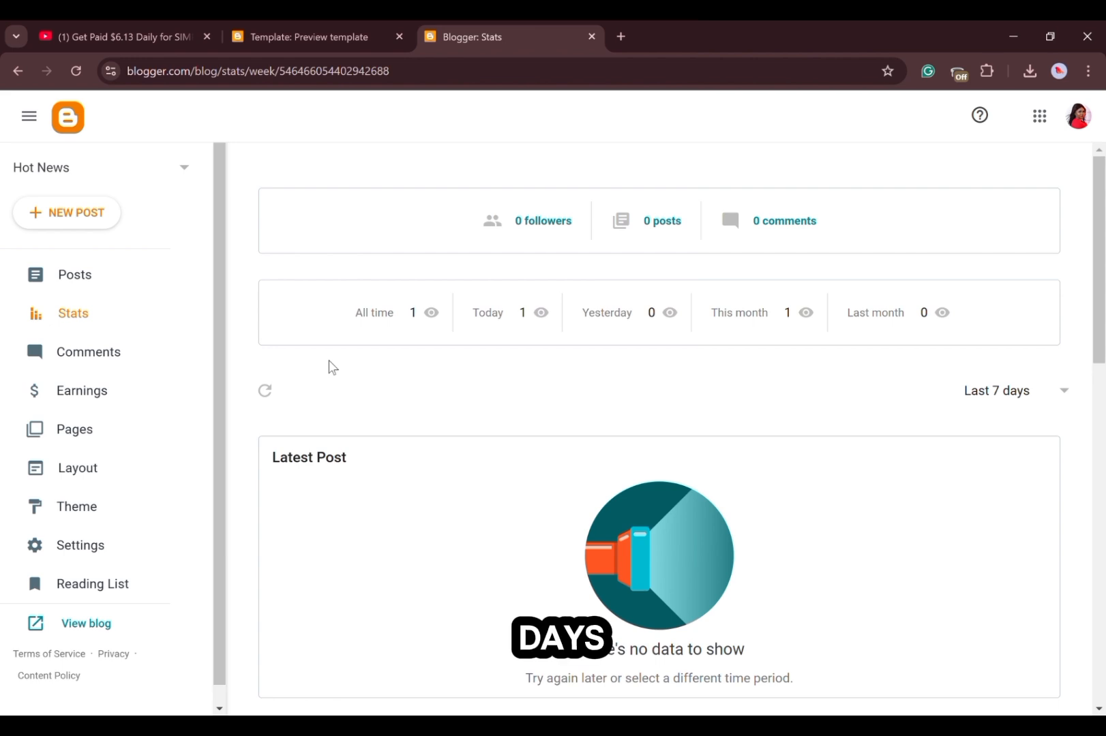
left_click(92, 357)
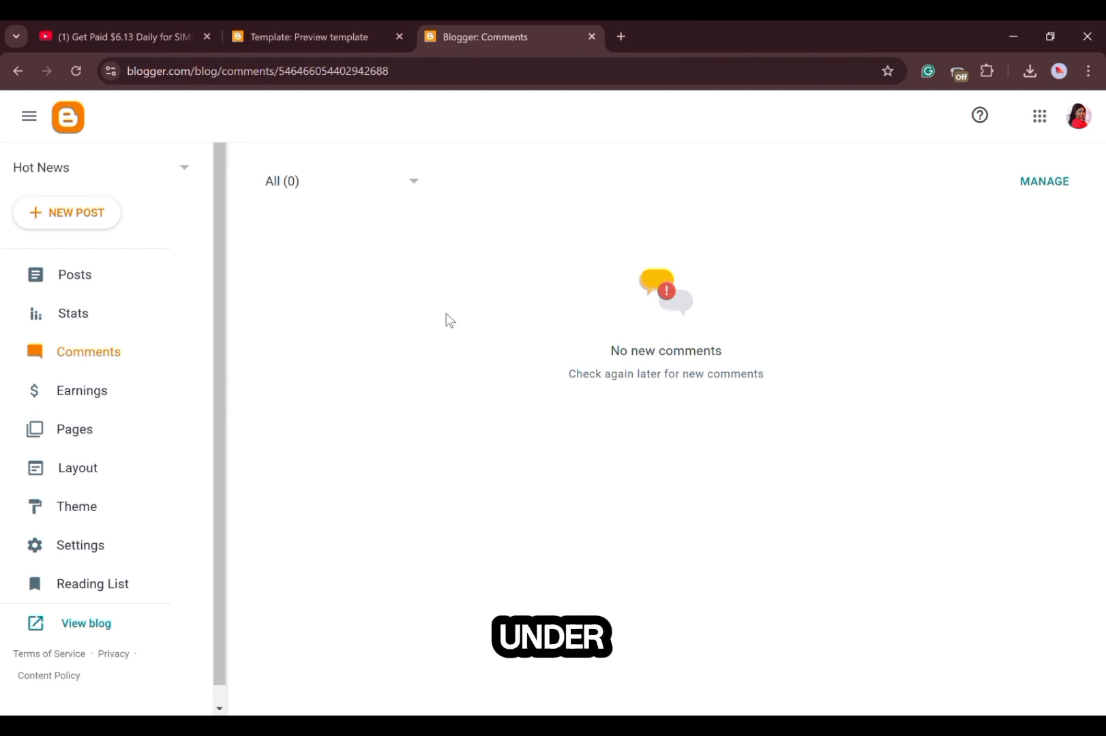
left_click(94, 389)
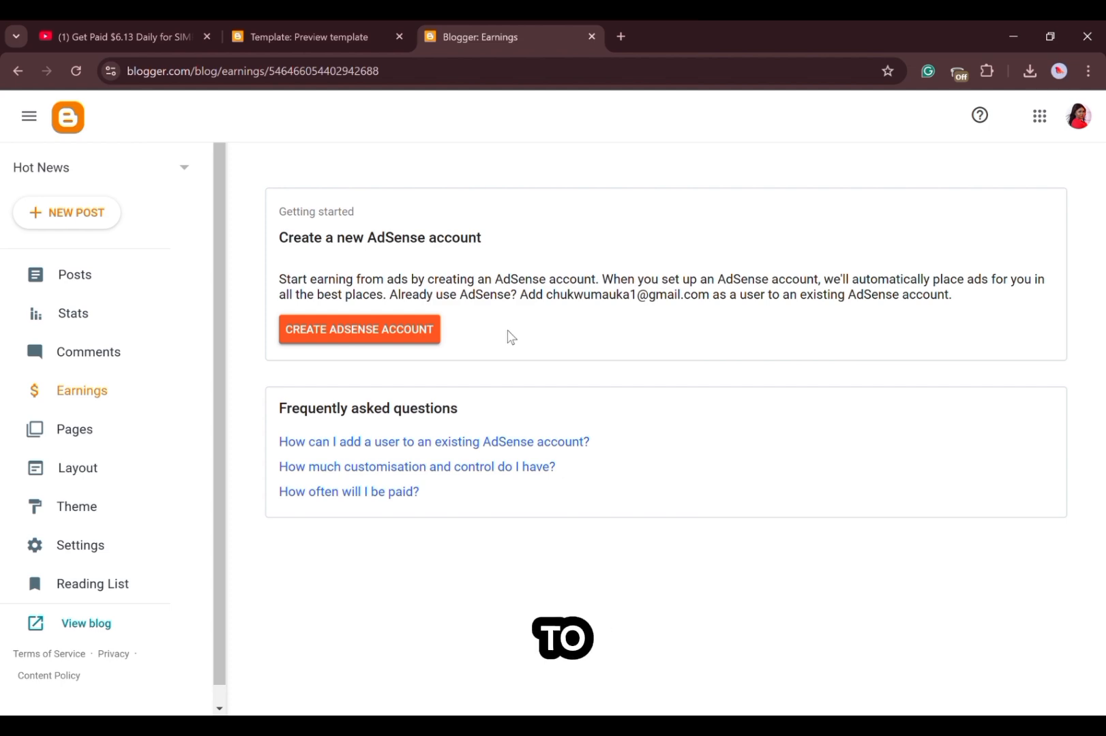
left_click(72, 428)
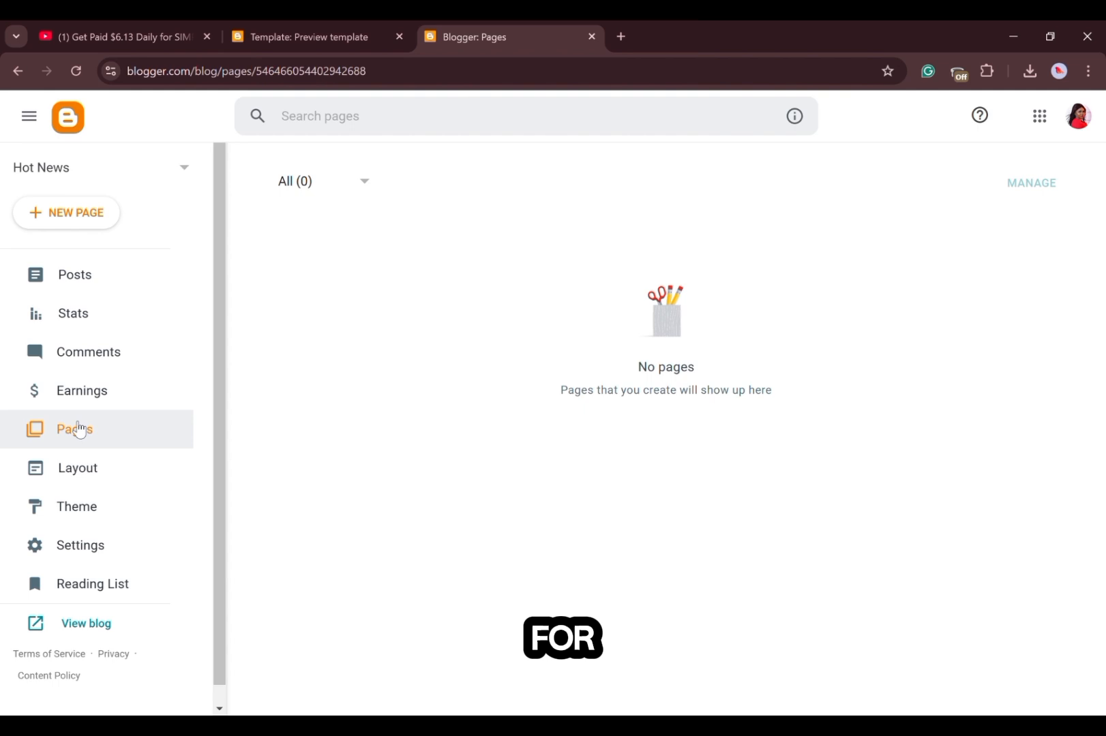
left_click(105, 471)
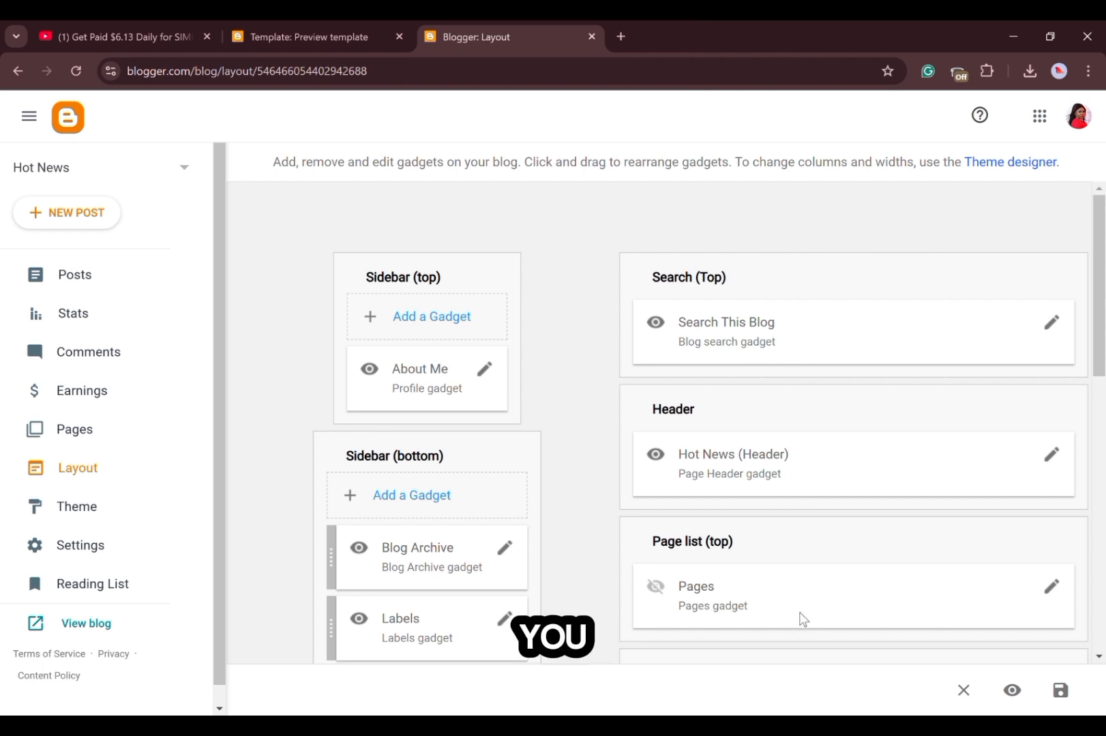
scroll(1100, 656, "down", 4)
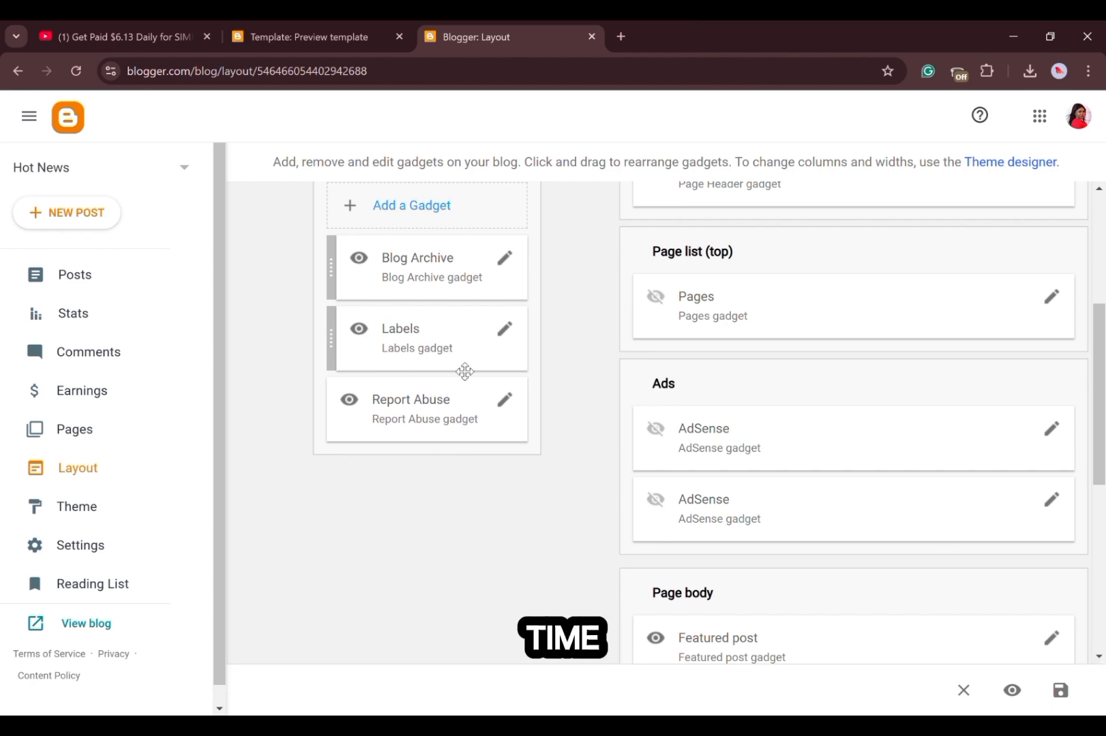
left_click(75, 504)
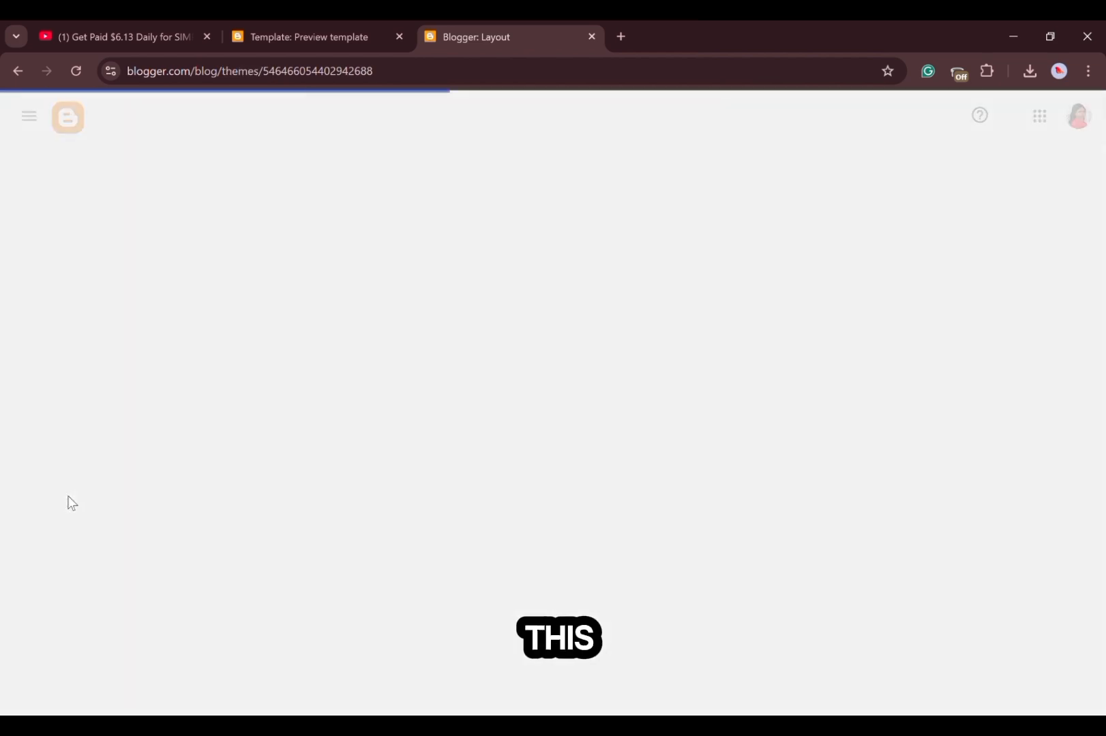